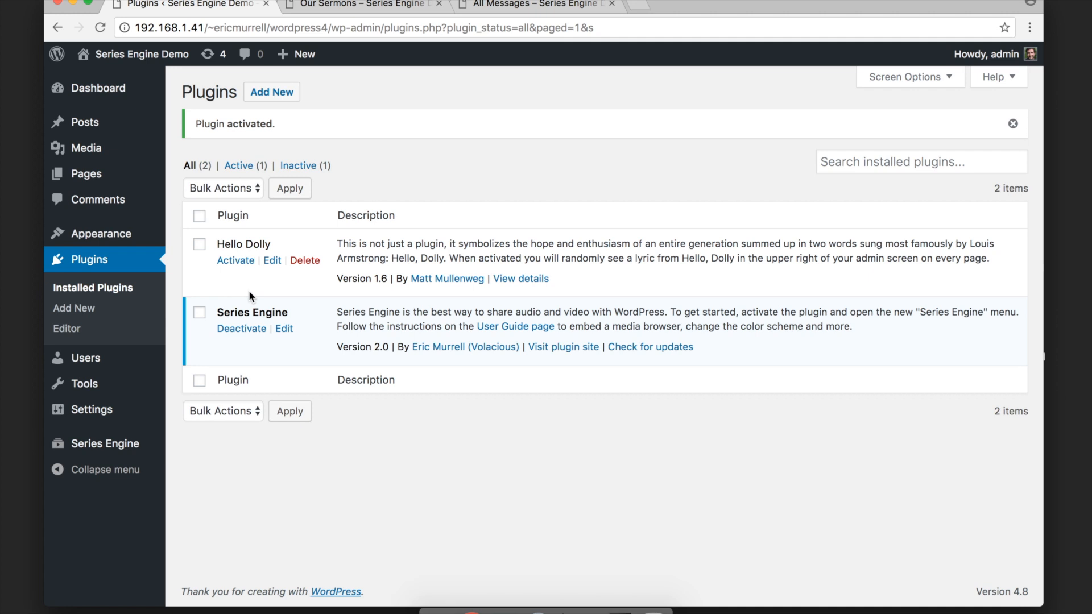
# - Add the shortcode [seriesengine] below the intro text of the Our Sermons page and update the page
pyautogui.click(357, 5)
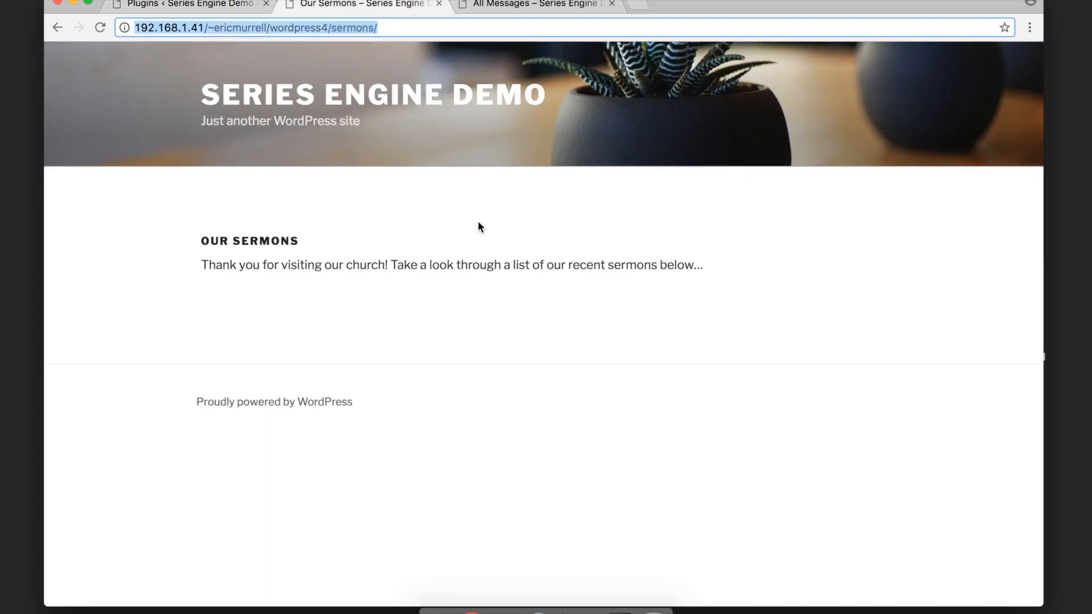
pyautogui.click(220, 6)
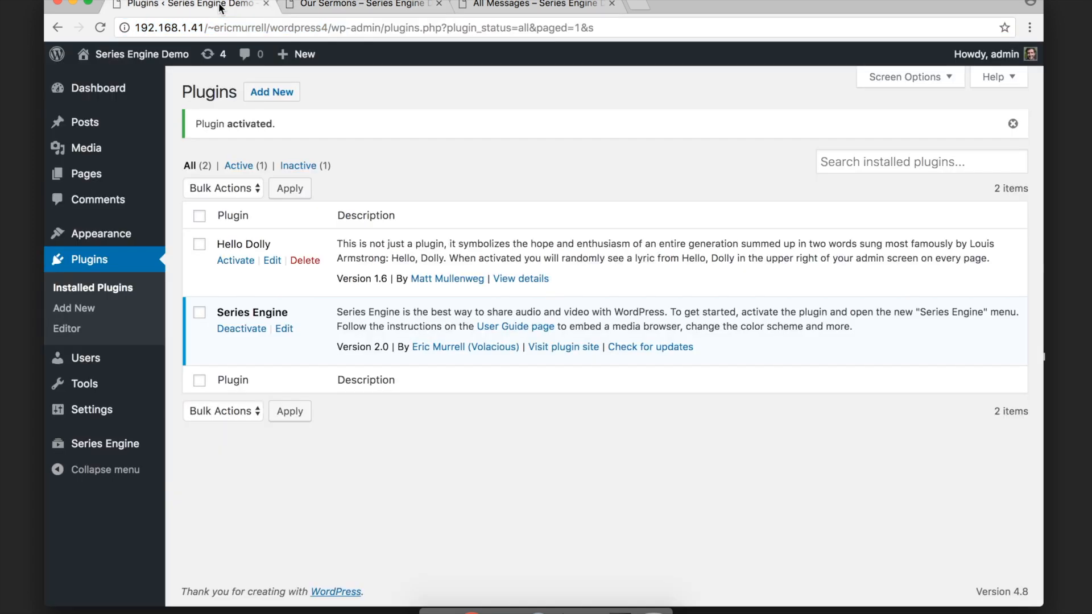
pyautogui.click(113, 177)
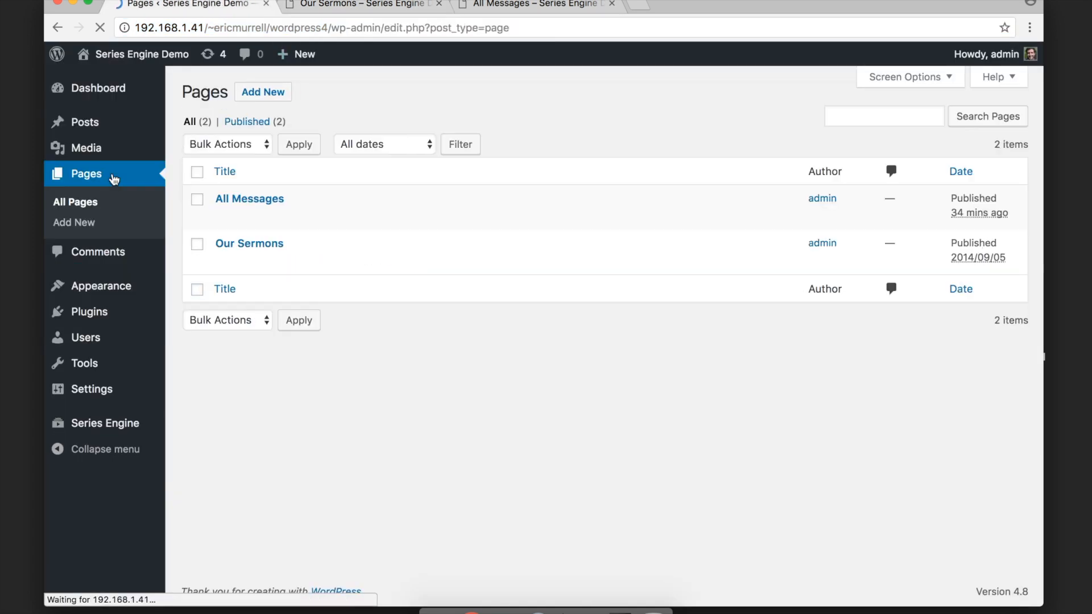
pyautogui.click(224, 263)
pyautogui.click(254, 283)
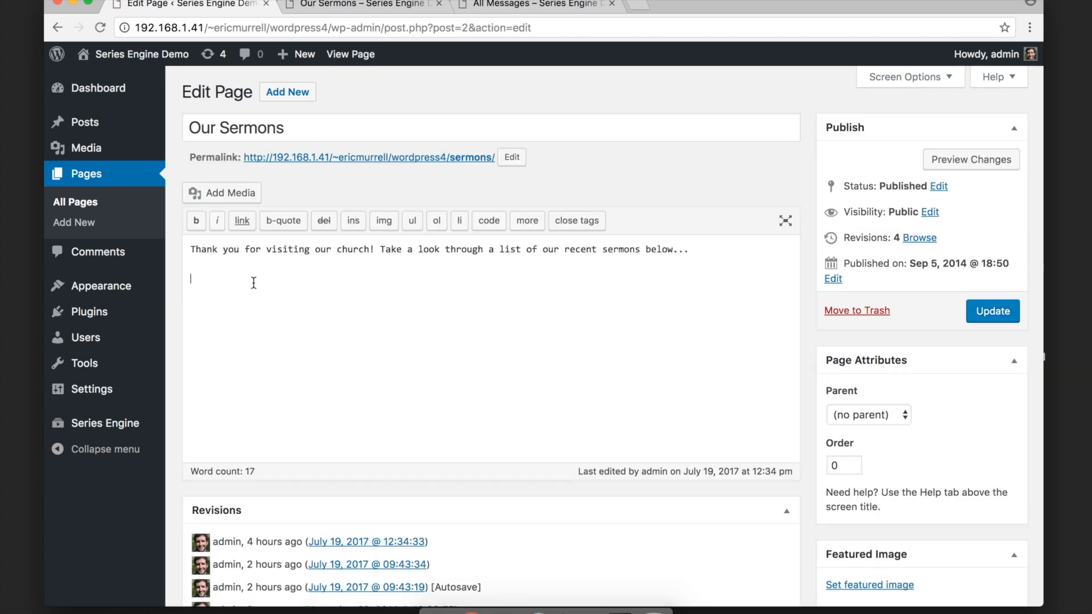
pyautogui.write('[seriesengine]')
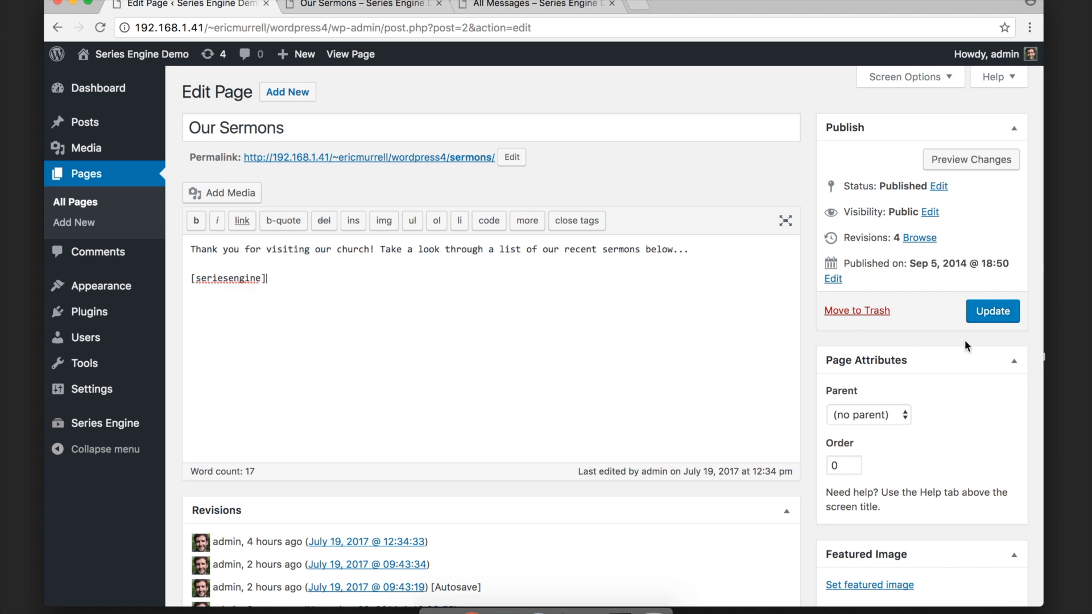
pyautogui.click(1001, 321)
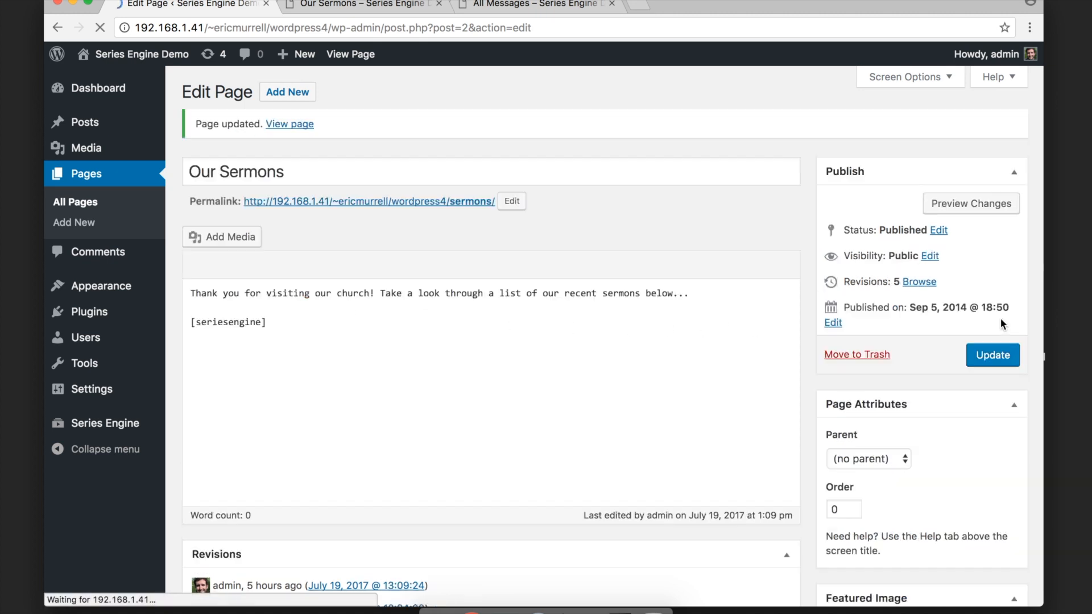
# - Reload the public Our Sermons page and inspect its series, speaker, topic and book browsing options
pyautogui.click(362, 4)
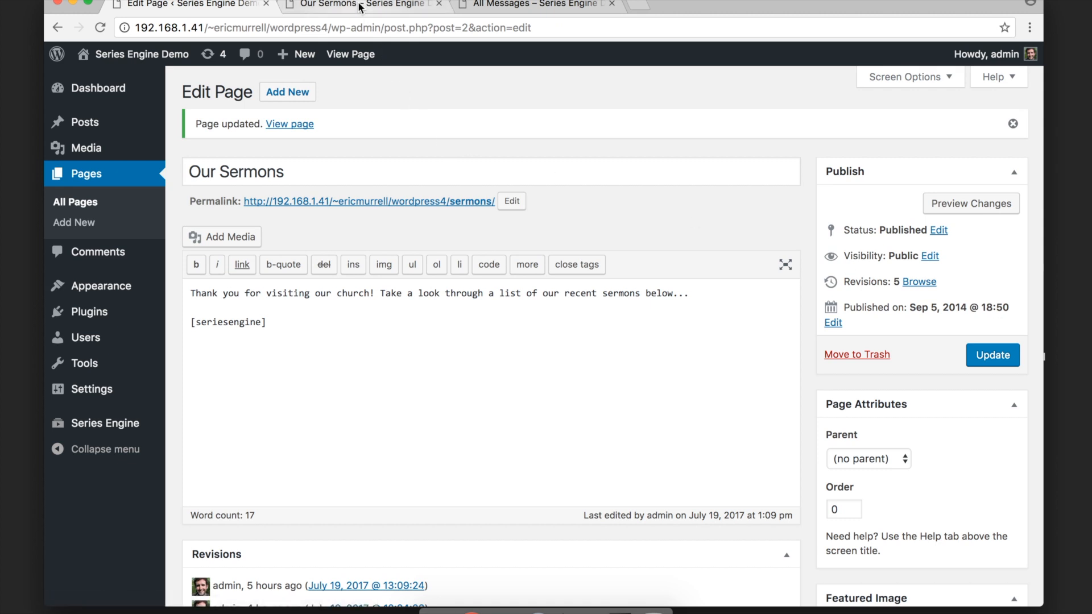
pyautogui.click(99, 28)
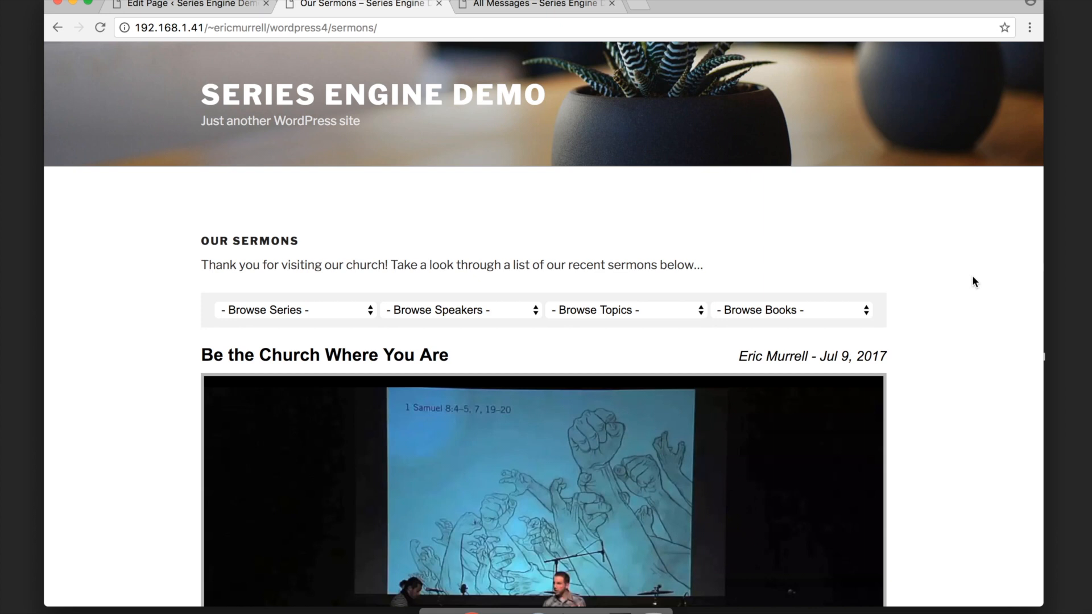
pyautogui.scroll(-5, 904, 350)
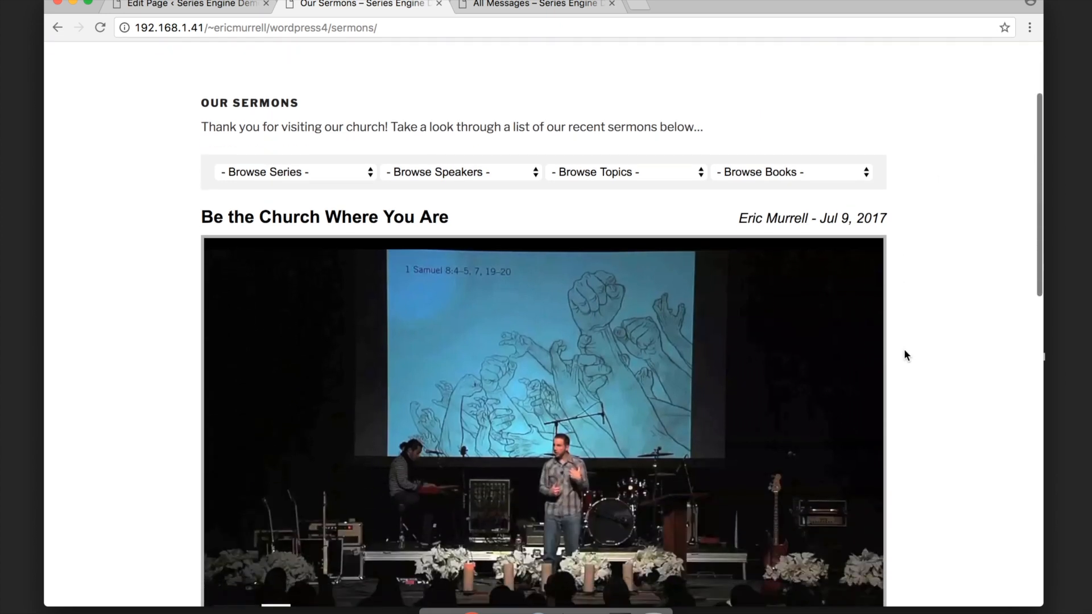
pyautogui.click(344, 177)
pyautogui.click(429, 174)
pyautogui.click(594, 169)
pyautogui.click(594, 169)
pyautogui.click(594, 169)
pyautogui.click(726, 173)
pyautogui.click(726, 173)
# - Expand the details of the featured message "Be the Church Where You Are" and then its sharing options
pyautogui.scroll(-3, 970, 182)
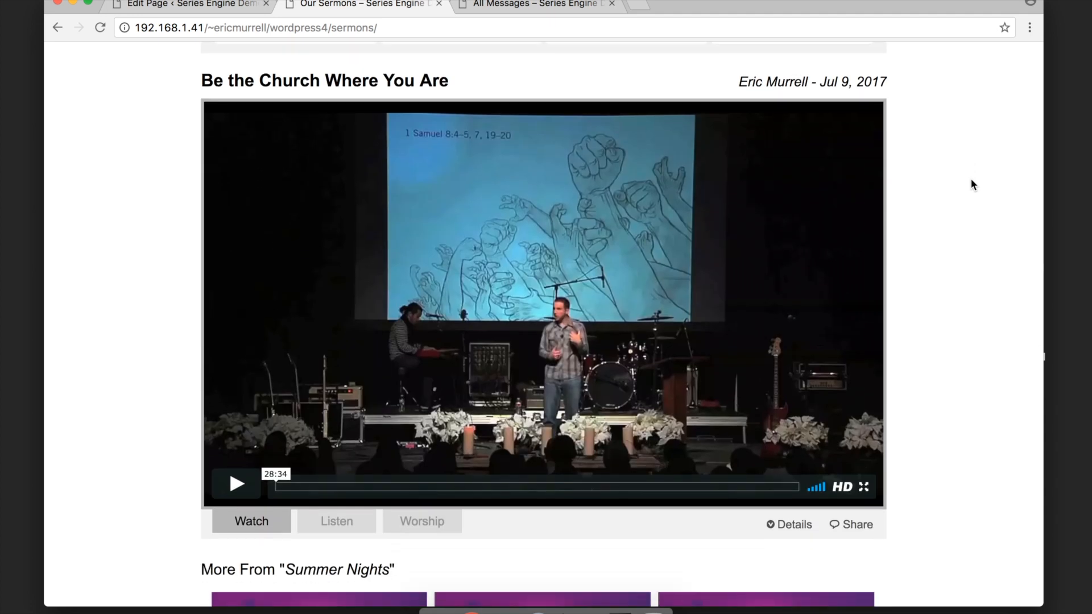
pyautogui.scroll(-1, 950, 282)
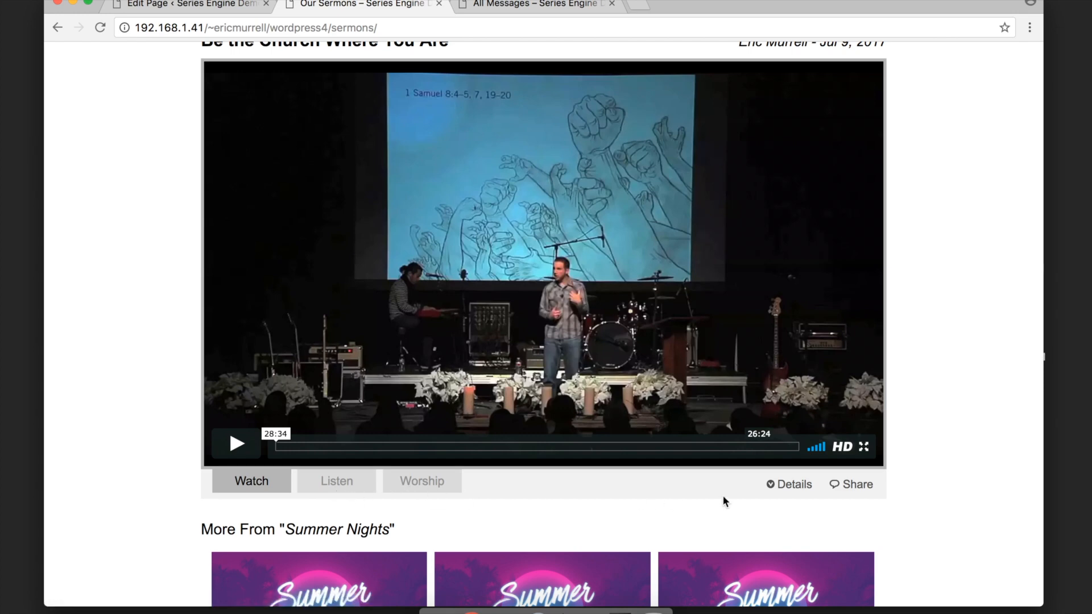
pyautogui.click(790, 486)
pyautogui.scroll(-2, 922, 455)
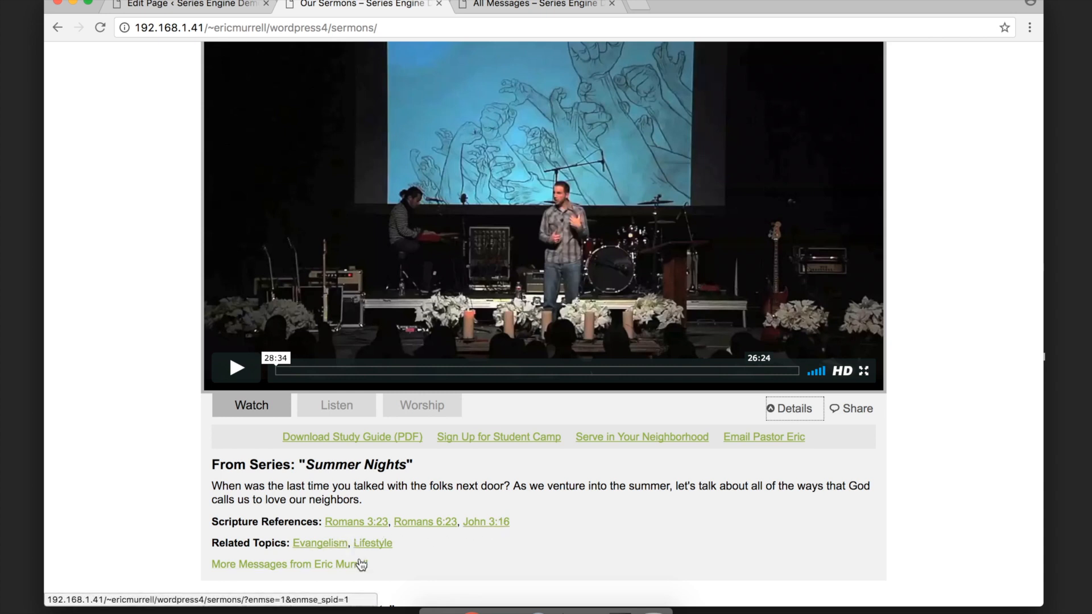
pyautogui.click(858, 410)
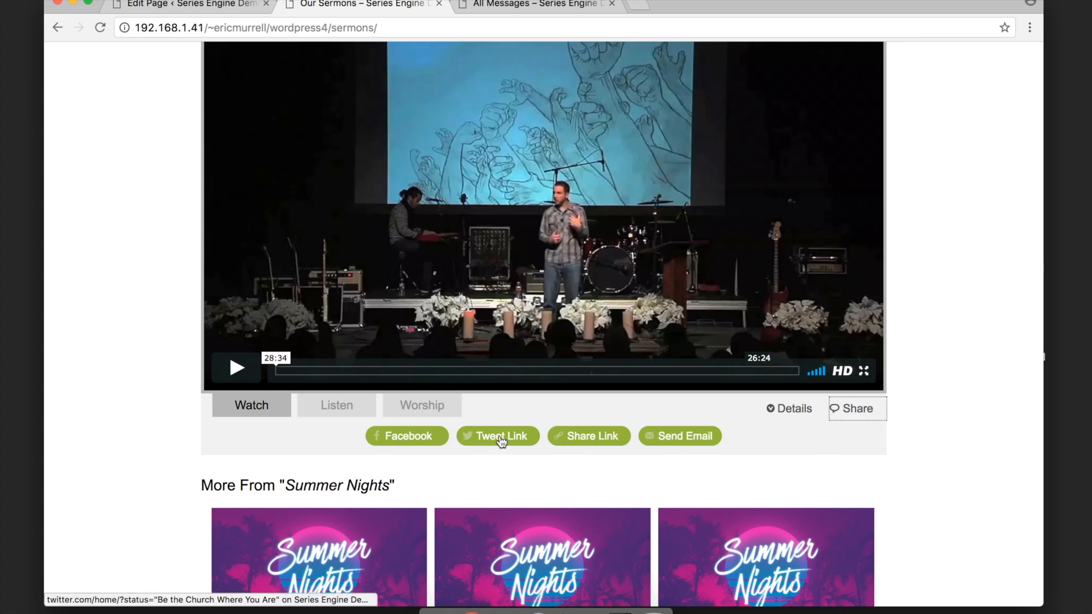
# - Review the related messages from the "Summer Nights" series and make the browser window slightly narrower
pyautogui.scroll(-5, 961, 421)
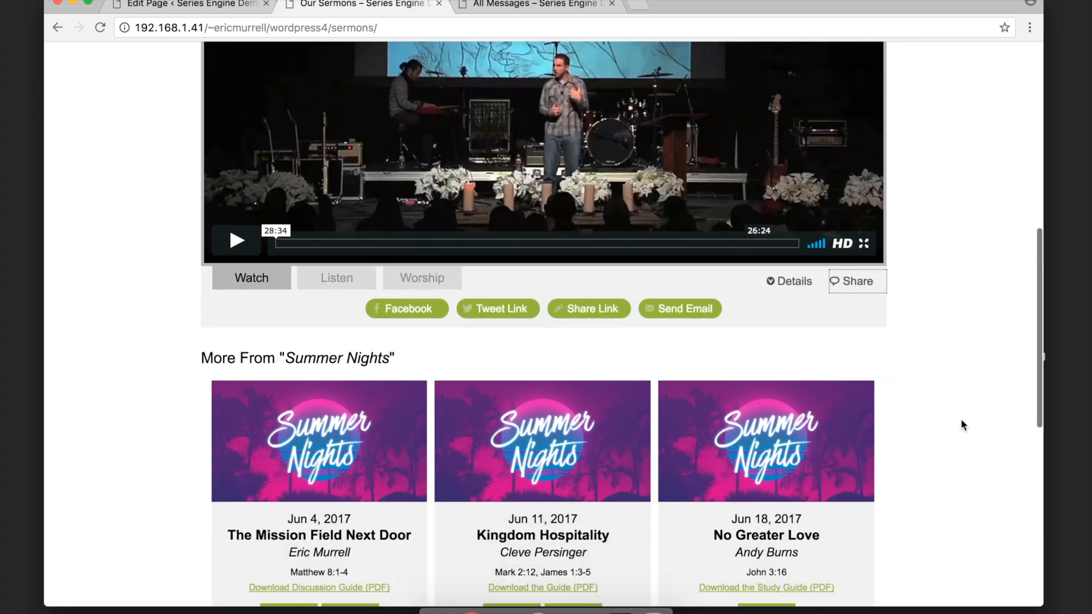
pyautogui.scroll(-3, 929, 296)
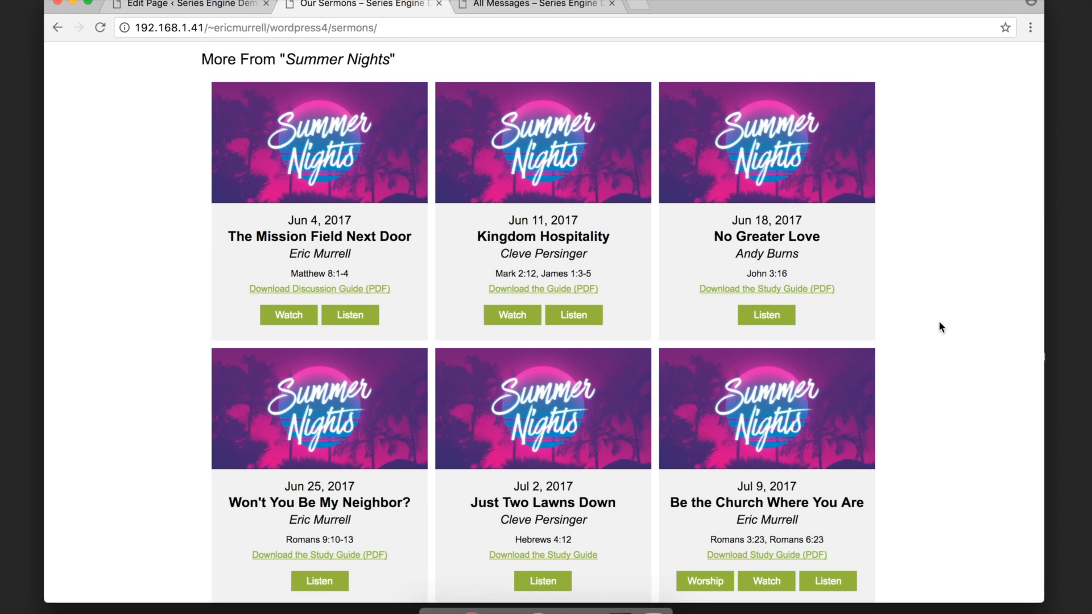
pyautogui.scroll(4, 940, 327)
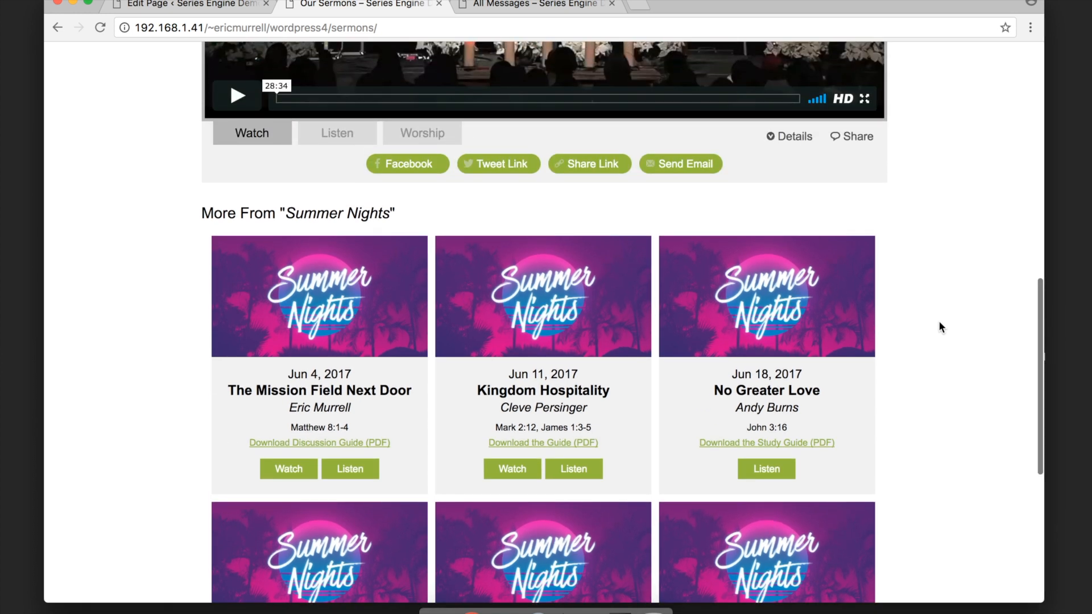
pyautogui.moveTo(1044, 602); pyautogui.dragTo(1017, 598)
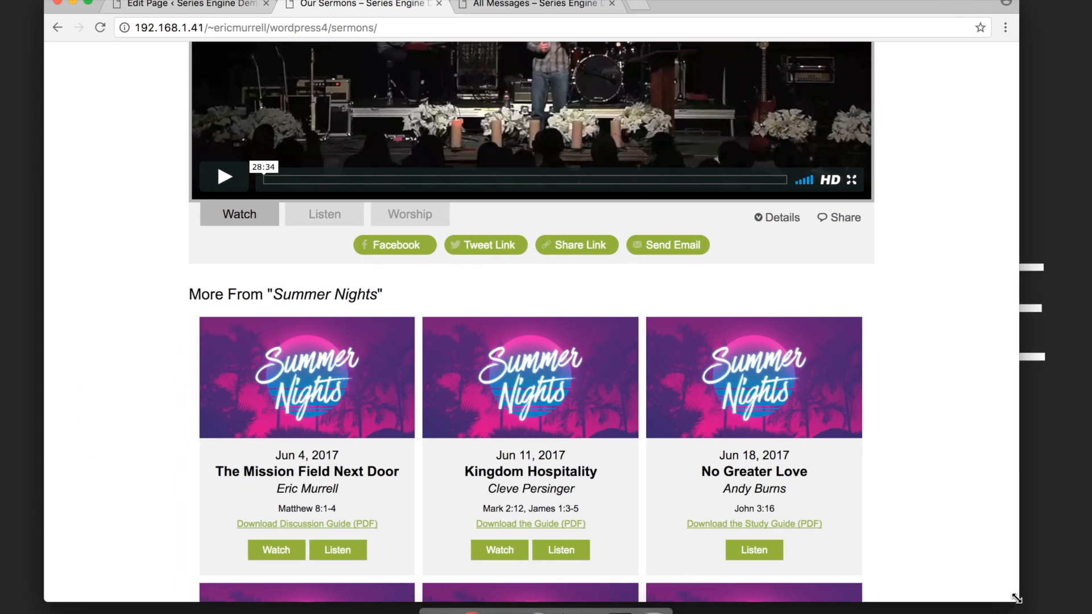
pyautogui.scroll(-3, 1018, 597)
pyautogui.scroll(10, 907, 443)
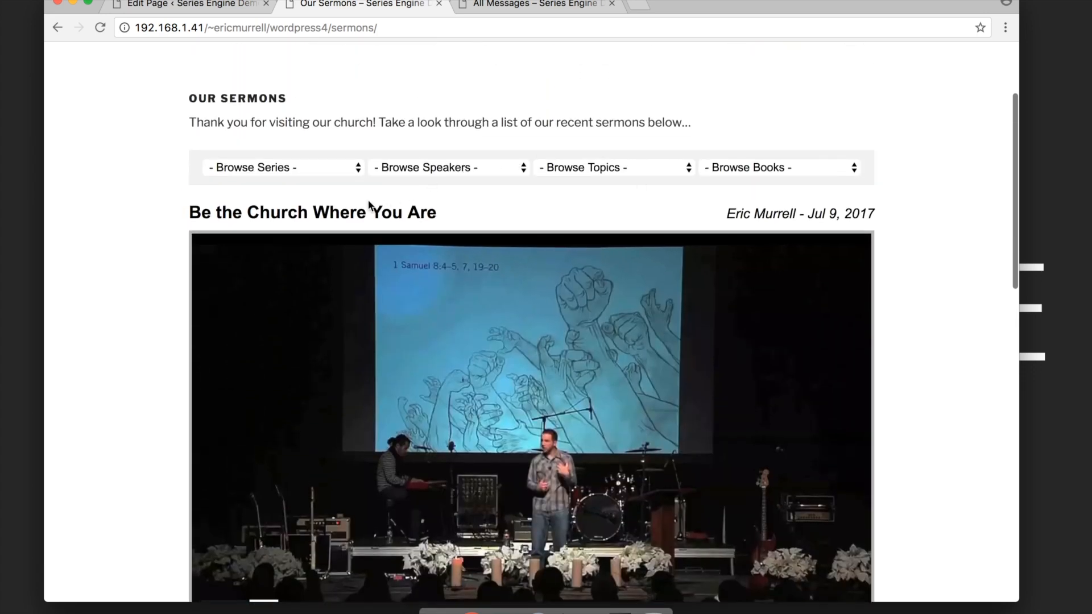
# - Browse the sermons by the series The Cloud, then by the first speaker listed
pyautogui.click(311, 173)
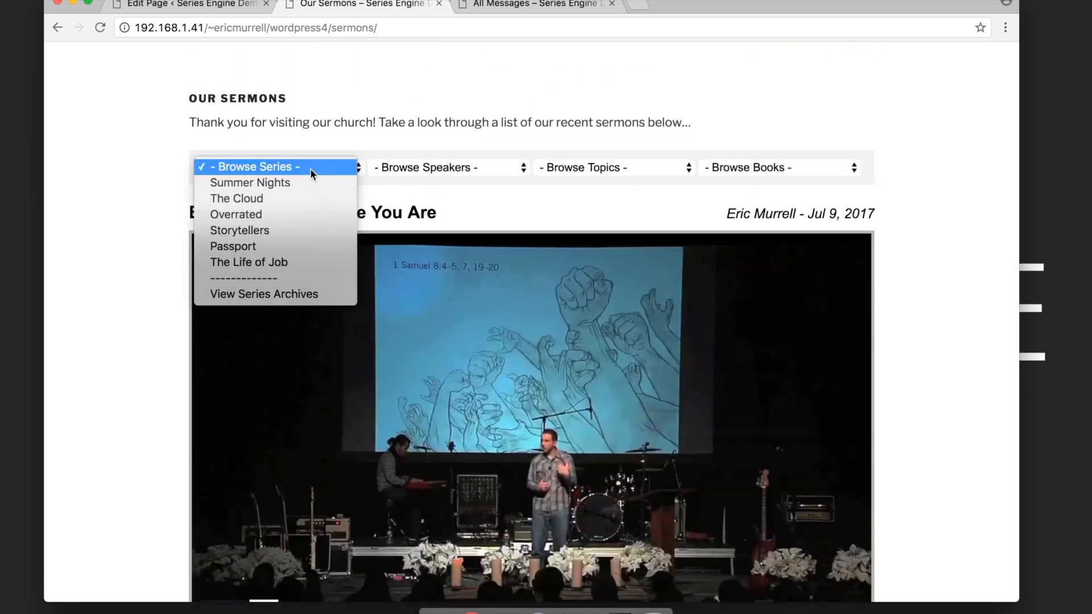
pyautogui.click(275, 204)
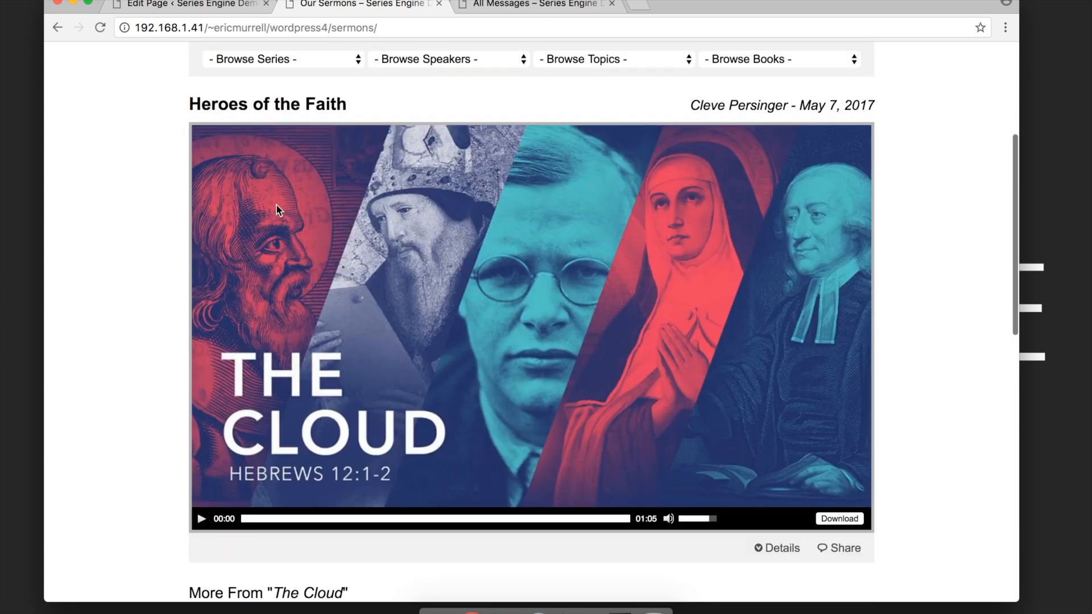
pyautogui.click(490, 60)
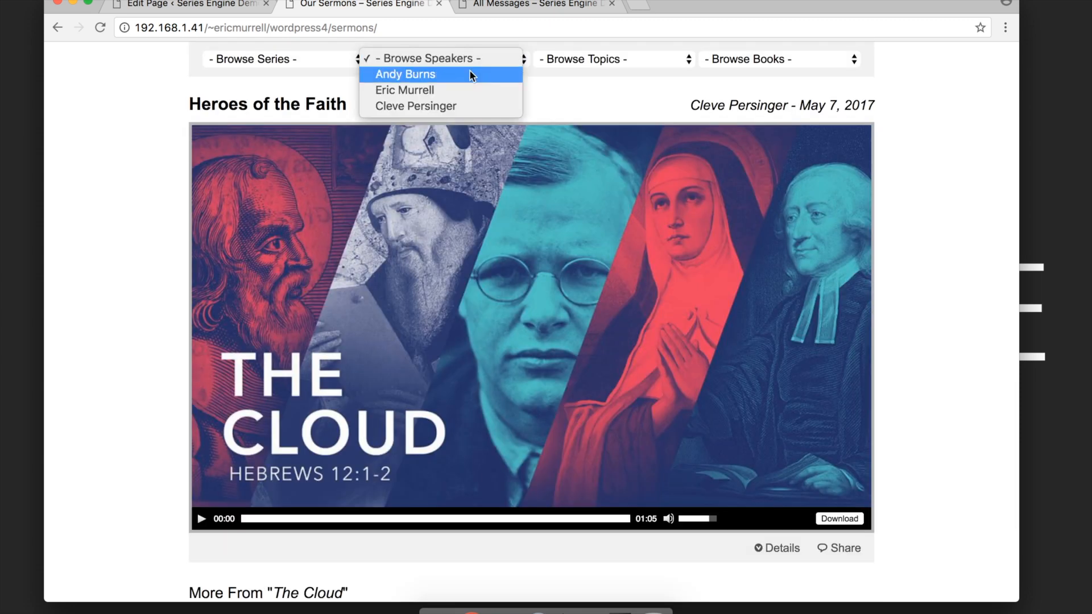
pyautogui.click(470, 72)
# - Browse the sermons by the topic Discernment, then by the book of John
pyautogui.click(591, 59)
pyautogui.click(578, 100)
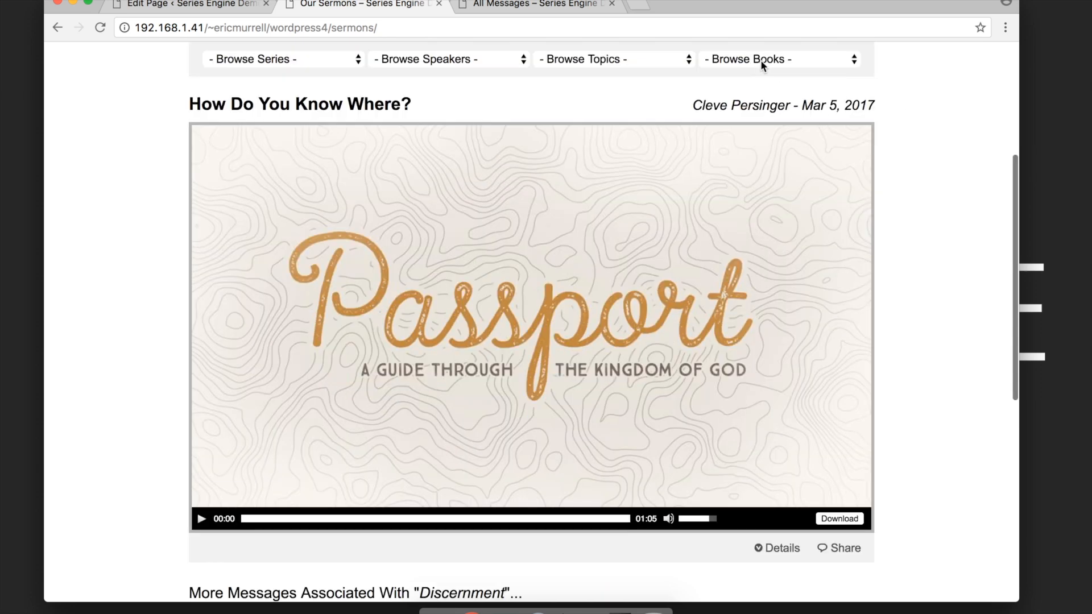
pyautogui.click(760, 60)
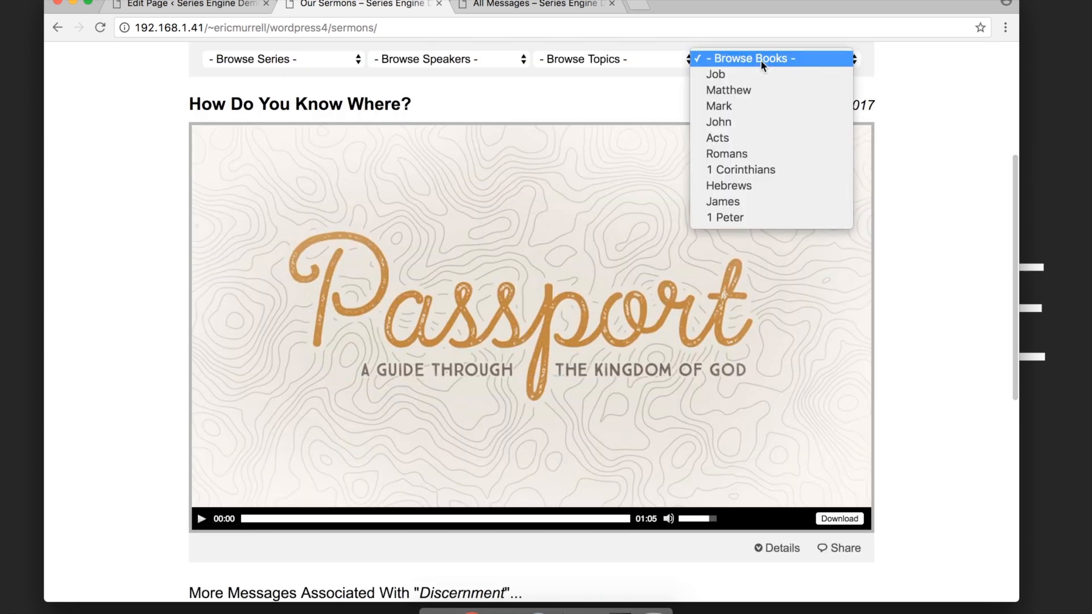
pyautogui.click(735, 121)
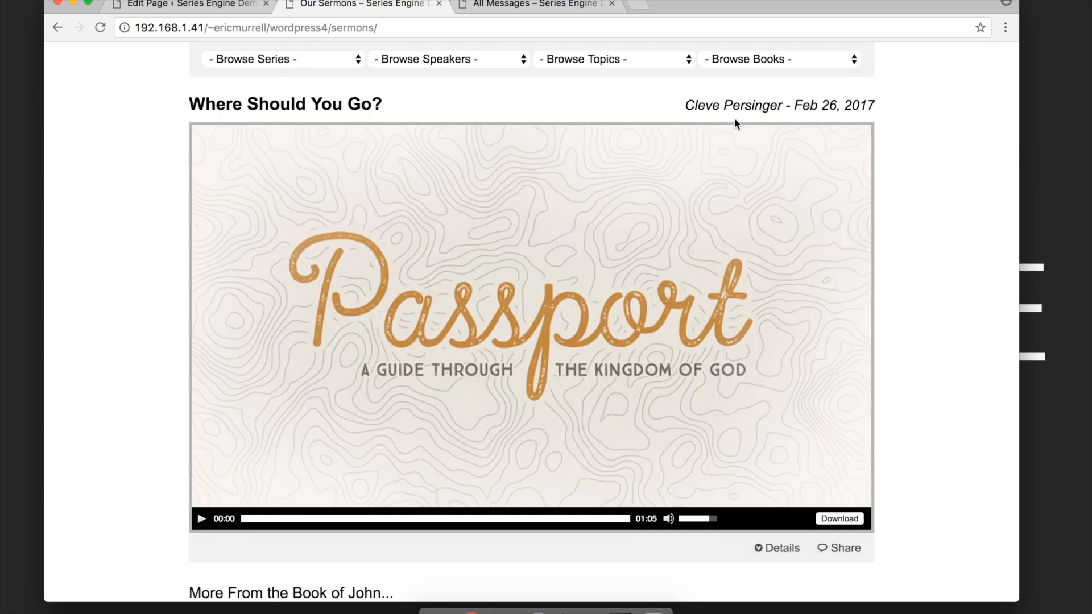
# - Display the series archives on the public sermons page and look over the listed series
pyautogui.click(345, 56)
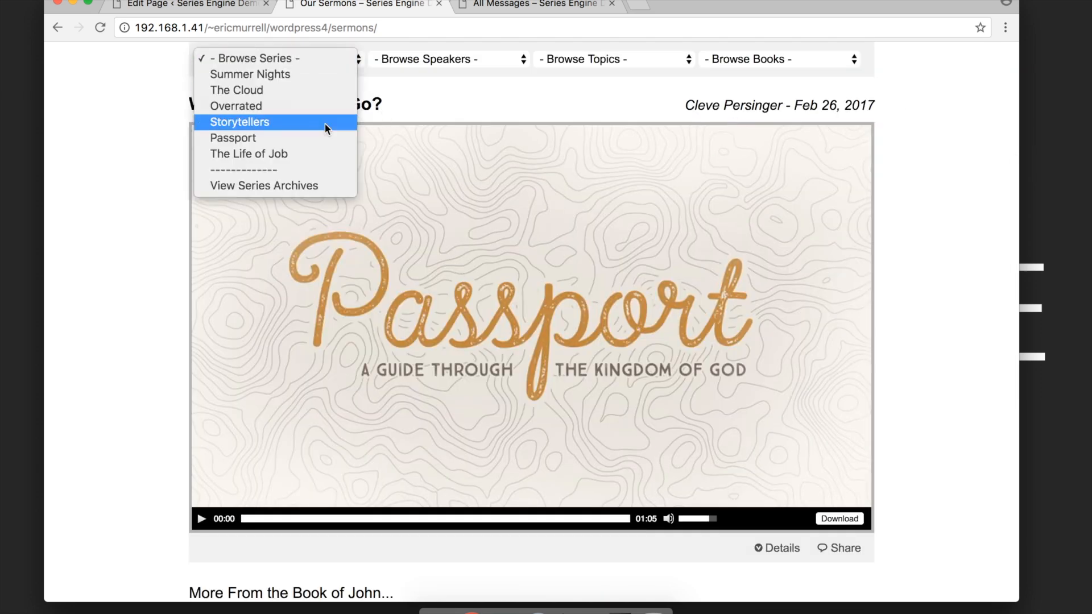
pyautogui.click(289, 185)
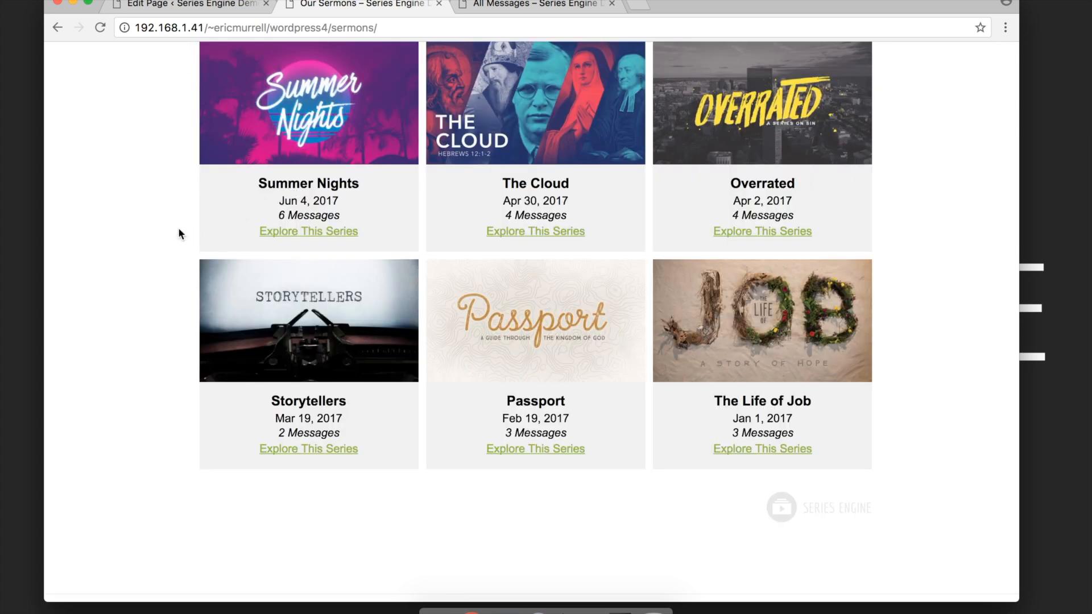
pyautogui.scroll(3, 168, 231)
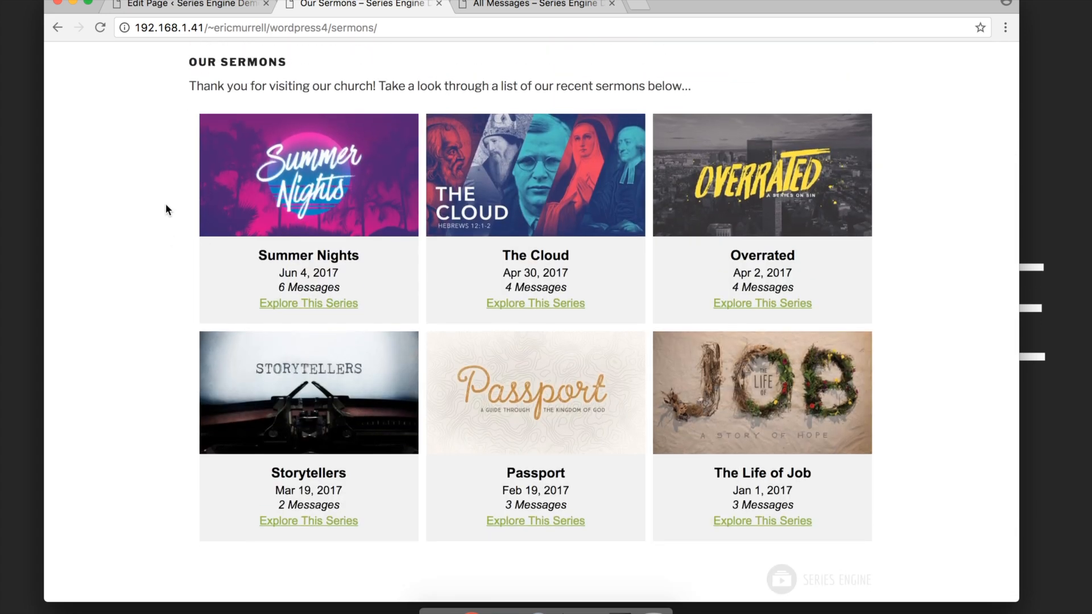
# - Return to the WordPress admin and open the Series Engine list for creating and editing messages
pyautogui.click(207, 8)
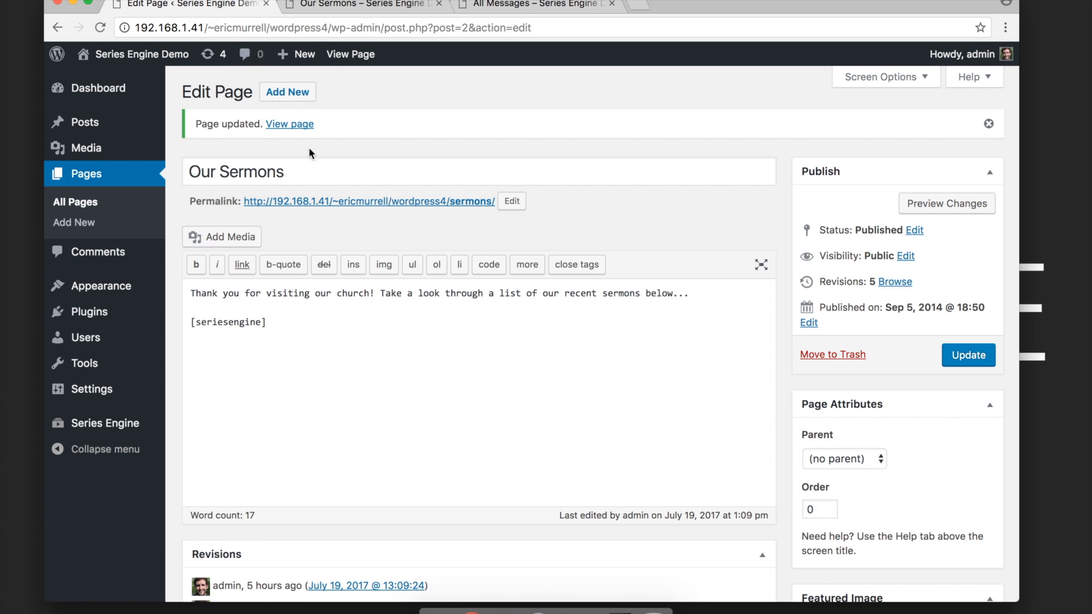
pyautogui.moveTo(100, 428)
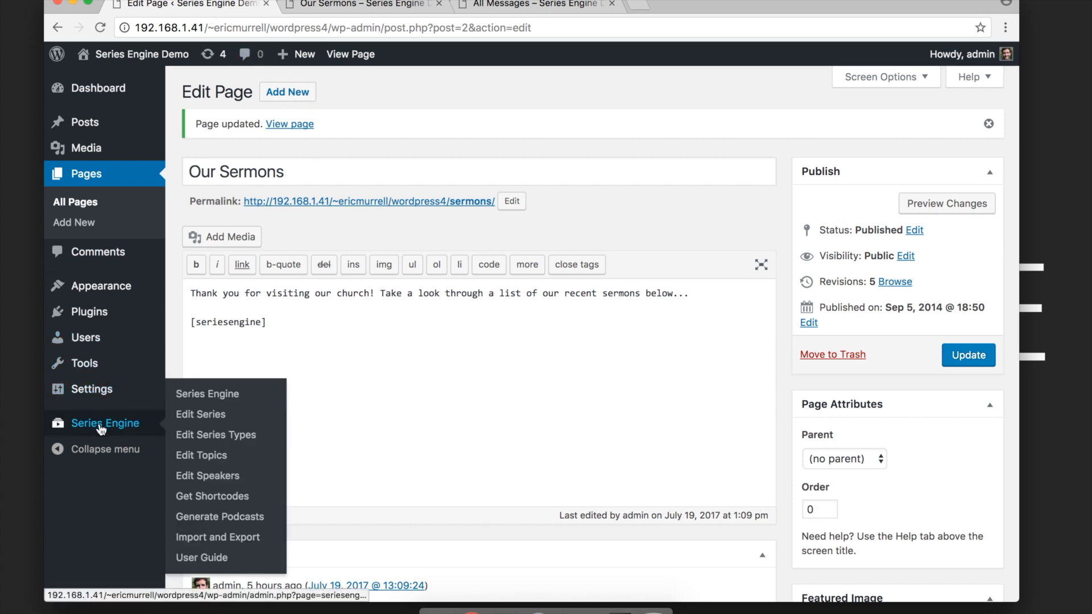
pyautogui.click(211, 398)
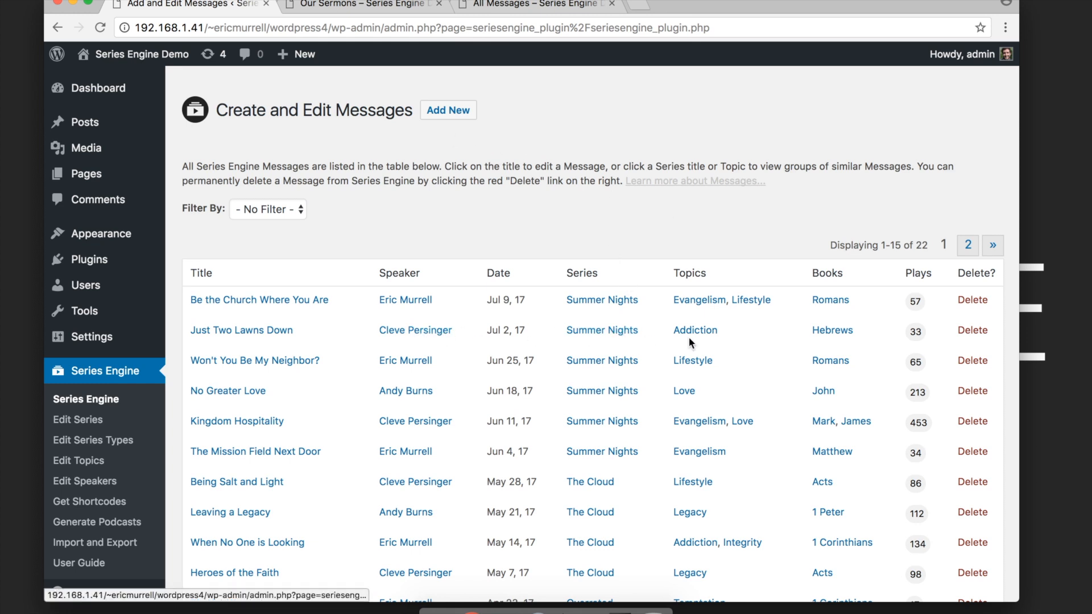
# - Filter the message list by series to show only messages from Overrated
pyautogui.click(275, 211)
pyautogui.click(270, 224)
pyautogui.click(364, 207)
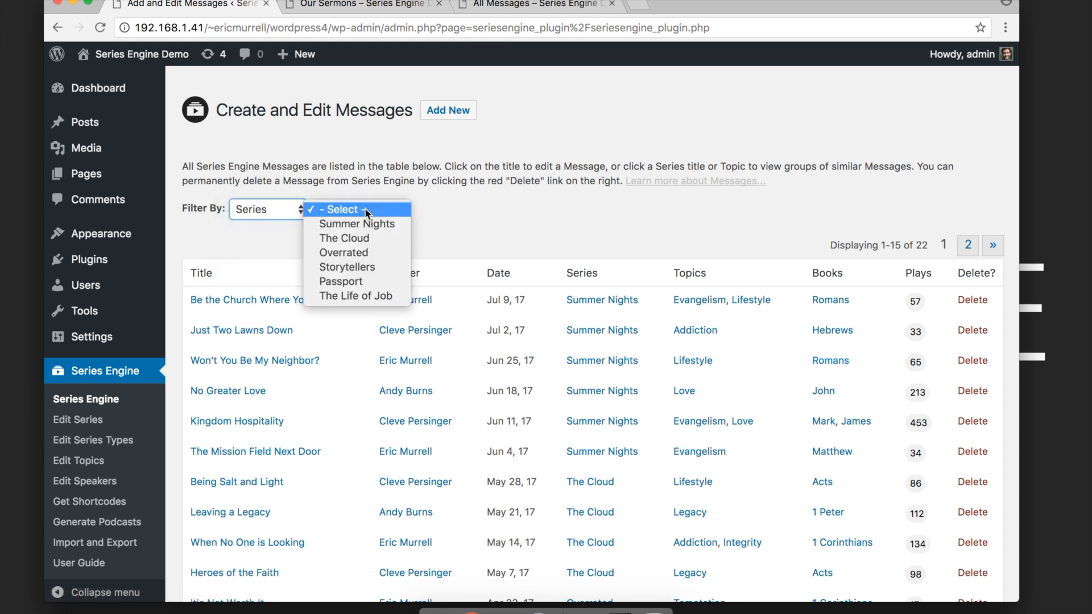
pyautogui.click(351, 252)
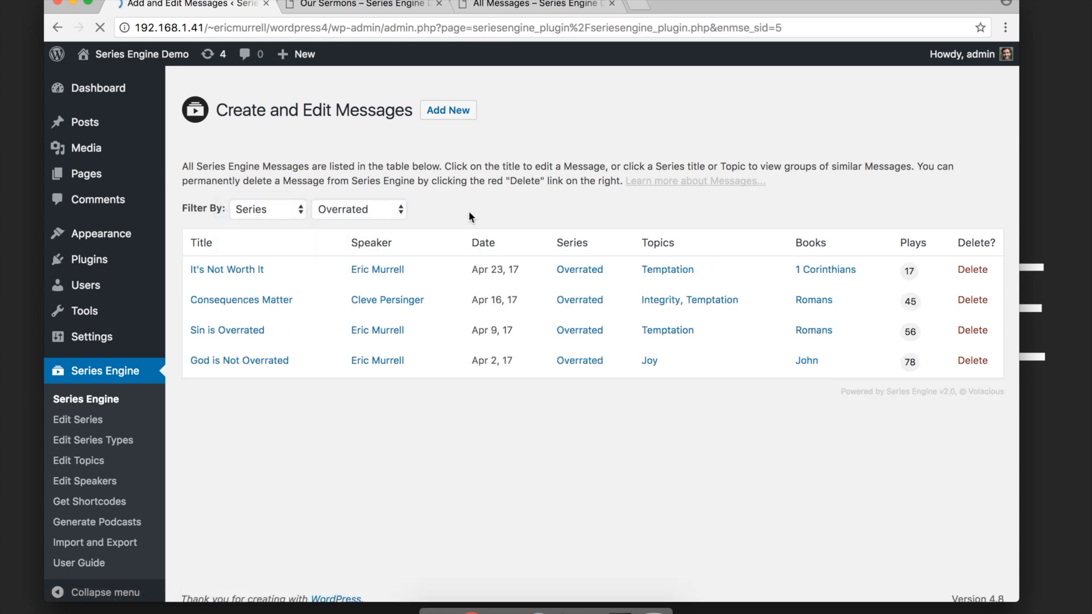
# - Clear the message list filter and open the message "Be the Church Where You Are" for editing
pyautogui.click(284, 207)
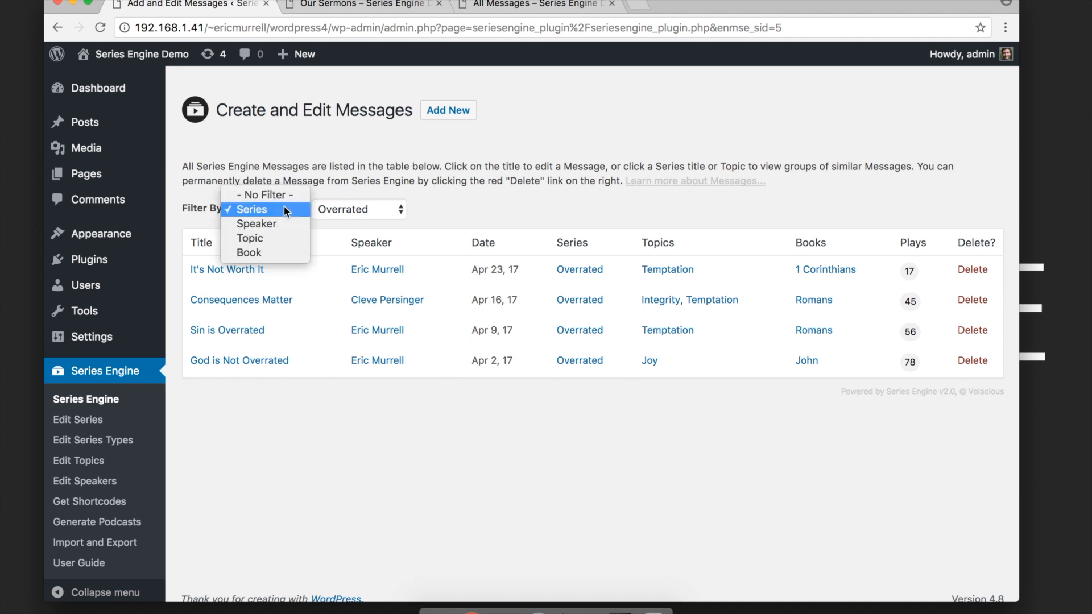
pyautogui.click(268, 197)
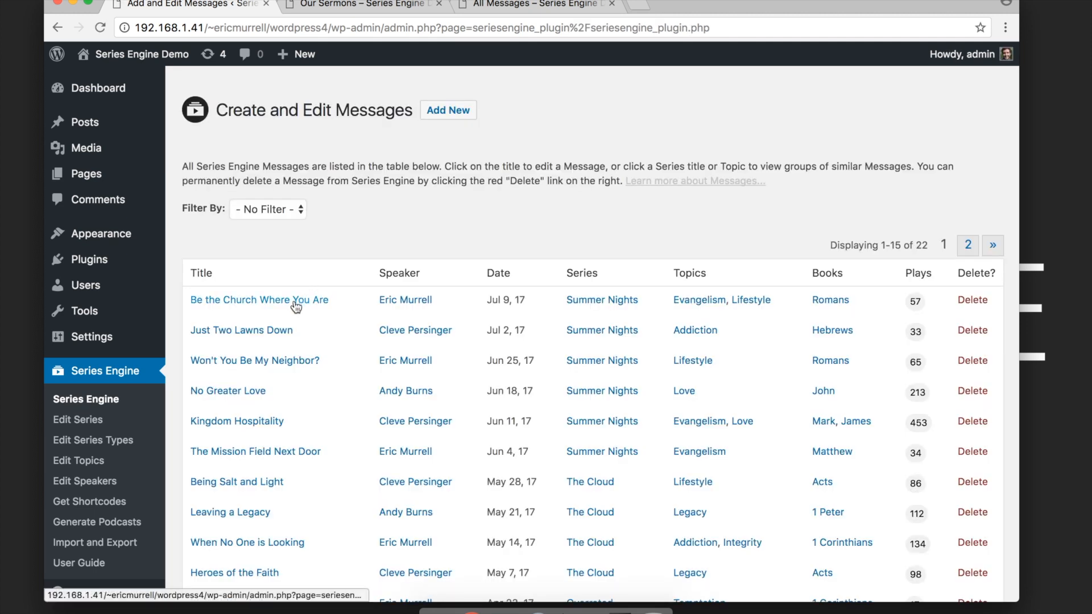
pyautogui.click(294, 301)
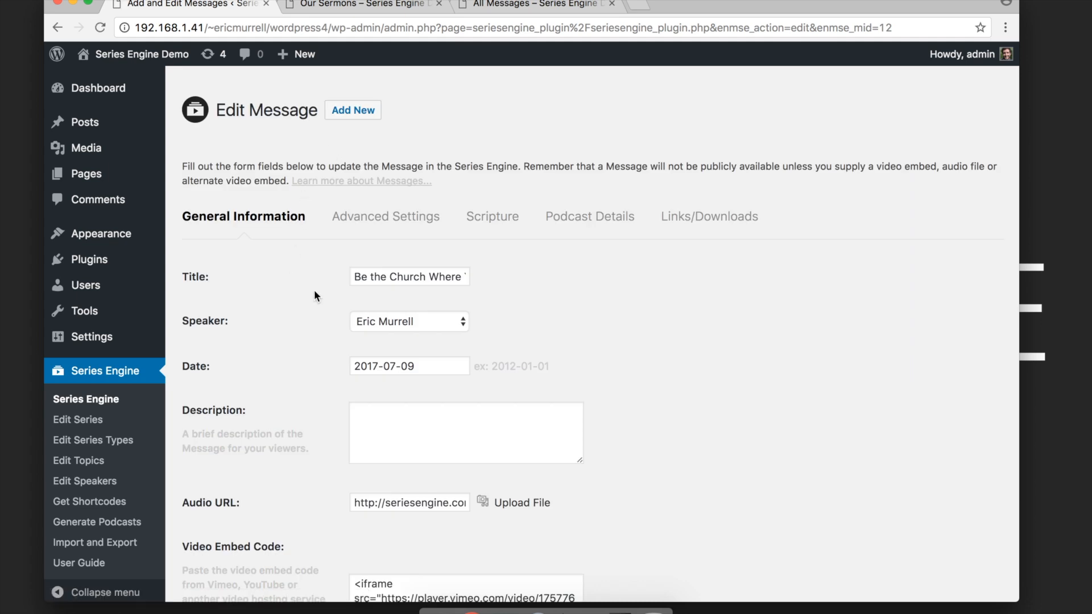
# - Review the message's general information fields from title through topics, and view its advanced settings
pyautogui.scroll(-5, 312, 373)
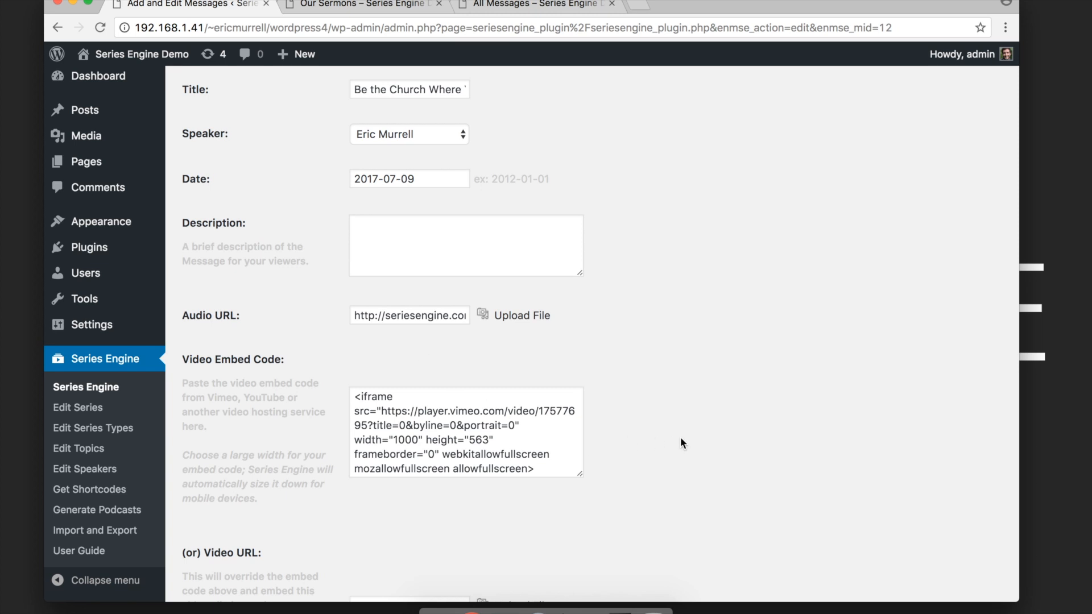
pyautogui.scroll(-5, 683, 441)
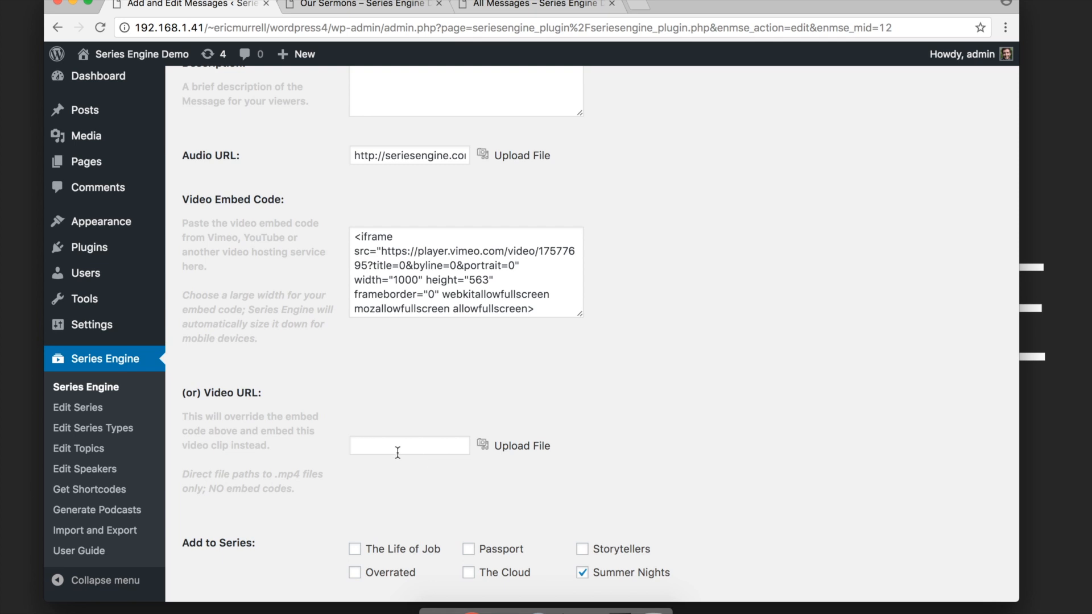
pyautogui.scroll(-10, 317, 540)
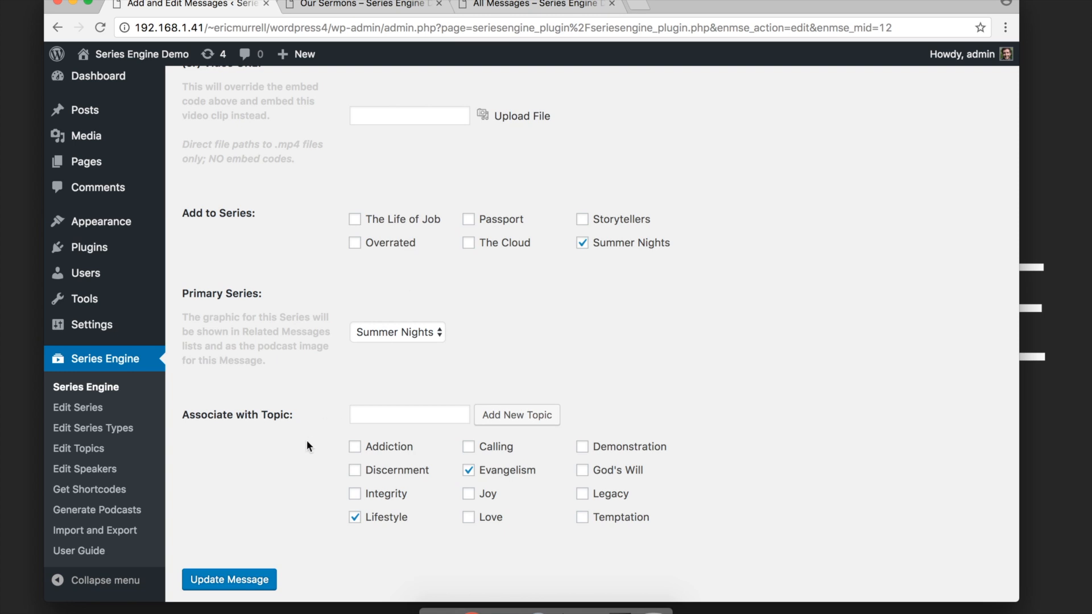
pyautogui.scroll(-3, 307, 441)
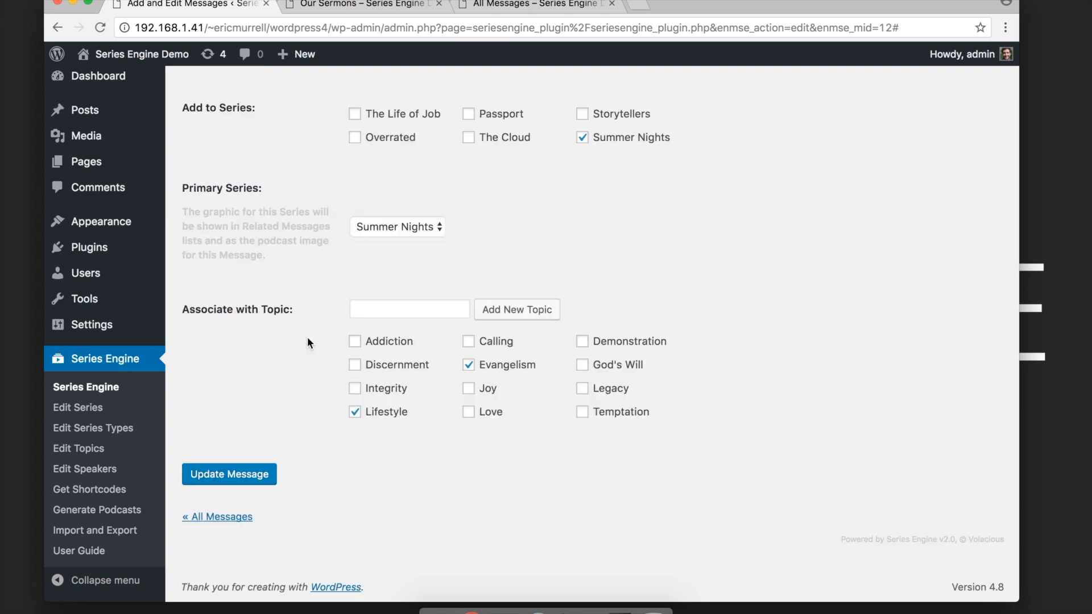
pyautogui.scroll(13, 307, 339)
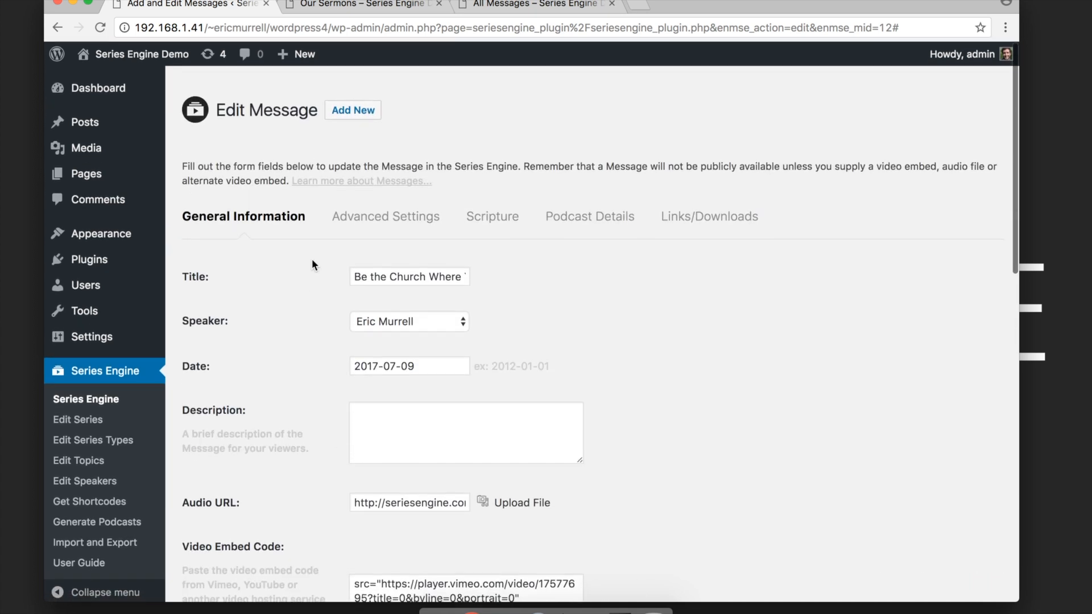
pyautogui.click(379, 229)
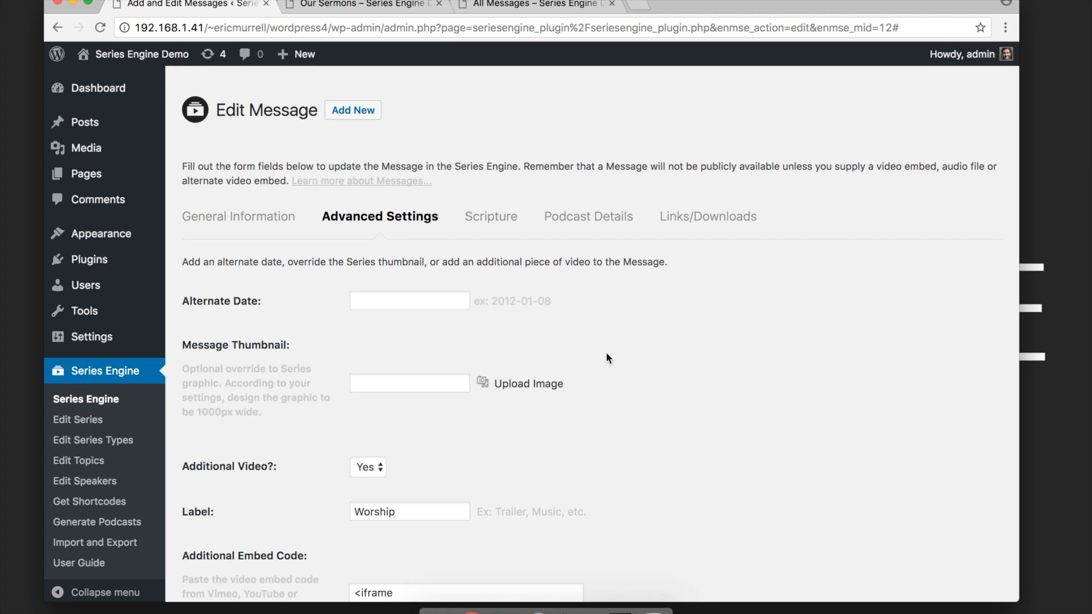
# - Look over the message's scripture references and translation options, and move Romans 6:23 above Romans 3:23
pyautogui.click(496, 218)
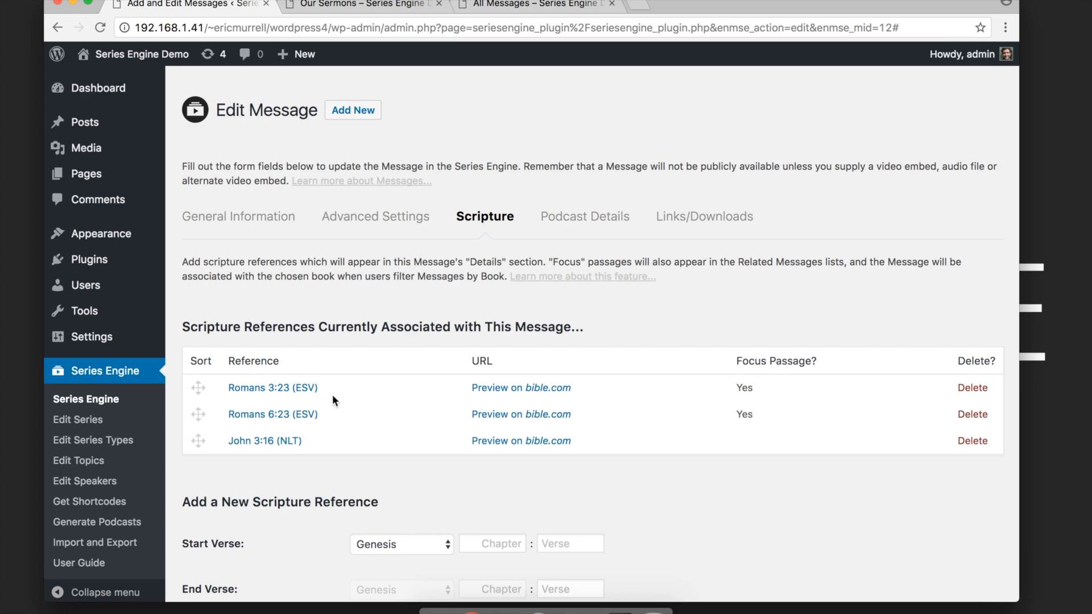
pyautogui.scroll(-5, 448, 393)
pyautogui.click(544, 452)
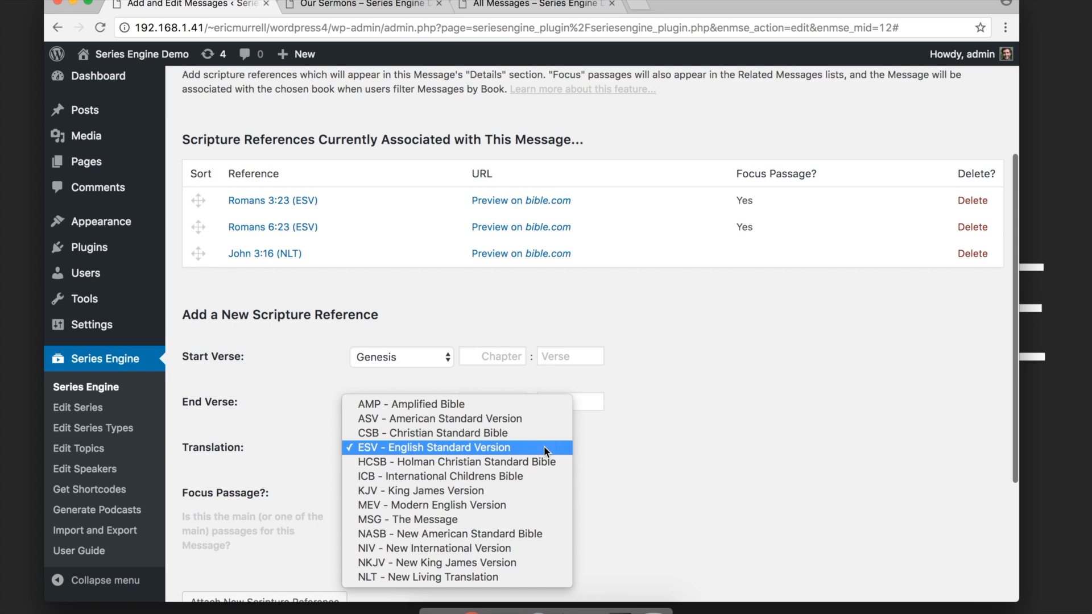
pyautogui.click(543, 447)
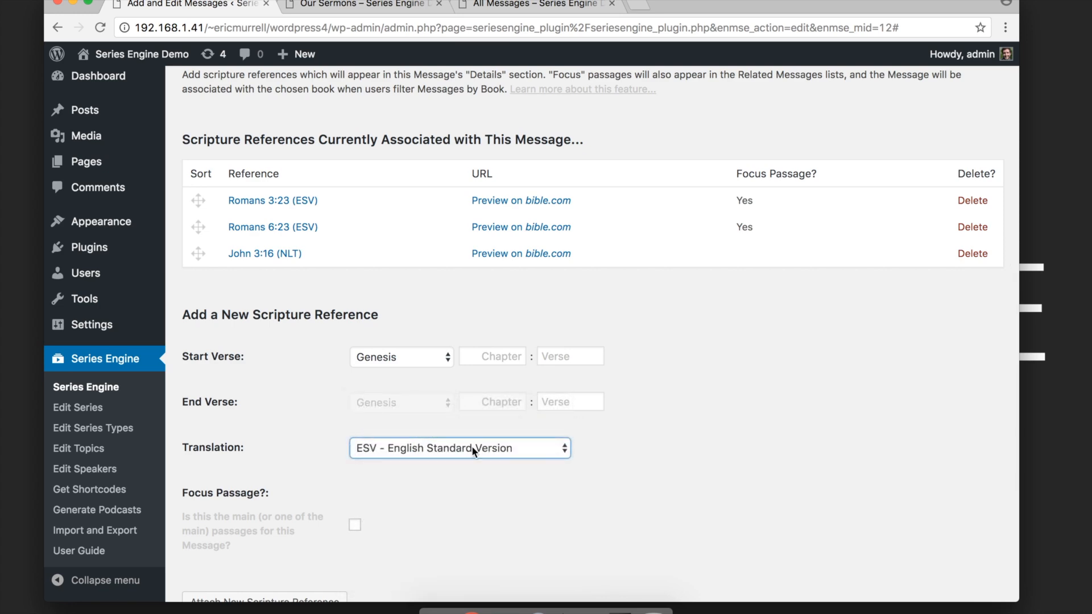
pyautogui.scroll(3, 296, 446)
pyautogui.moveTo(198, 348); pyautogui.dragTo(197, 319)
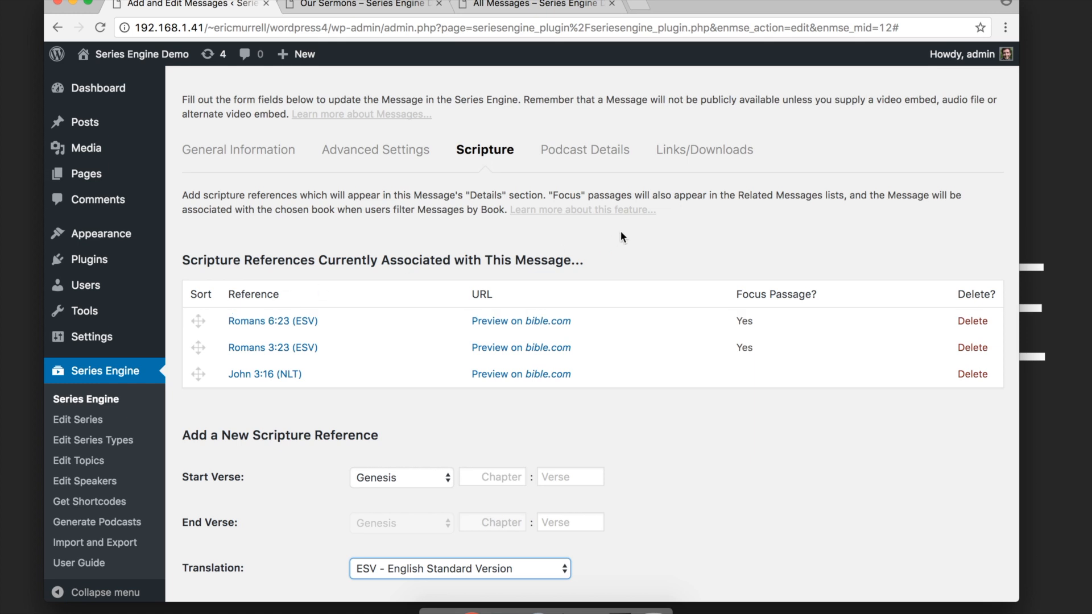
# - Review the message's podcast details and its attached links and downloads
pyautogui.click(591, 147)
pyautogui.scroll(-1, 629, 289)
pyautogui.scroll(-2, 629, 283)
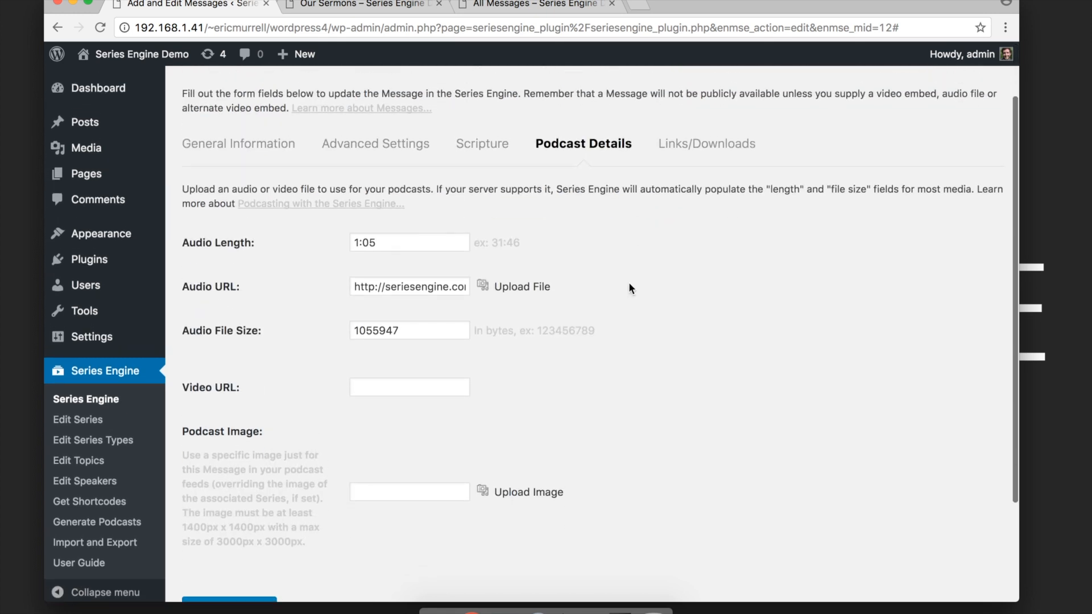
pyautogui.scroll(2, 629, 283)
pyautogui.click(728, 169)
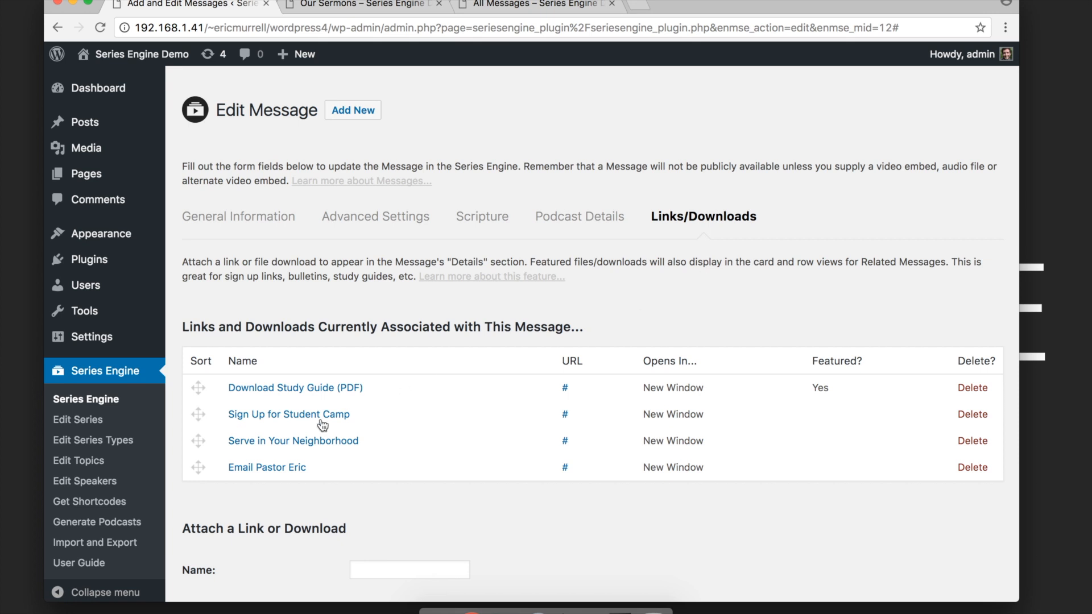
# - Open the Summer Nights series for editing and view the media library choices for its series graphic
pyautogui.click(95, 431)
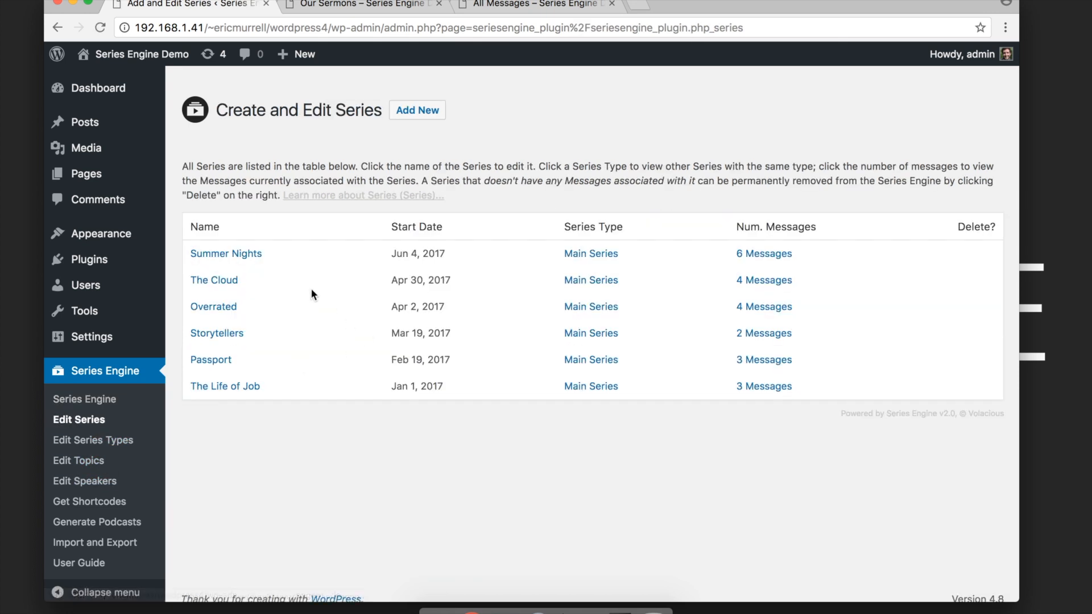
pyautogui.click(248, 256)
pyautogui.scroll(-5, 861, 221)
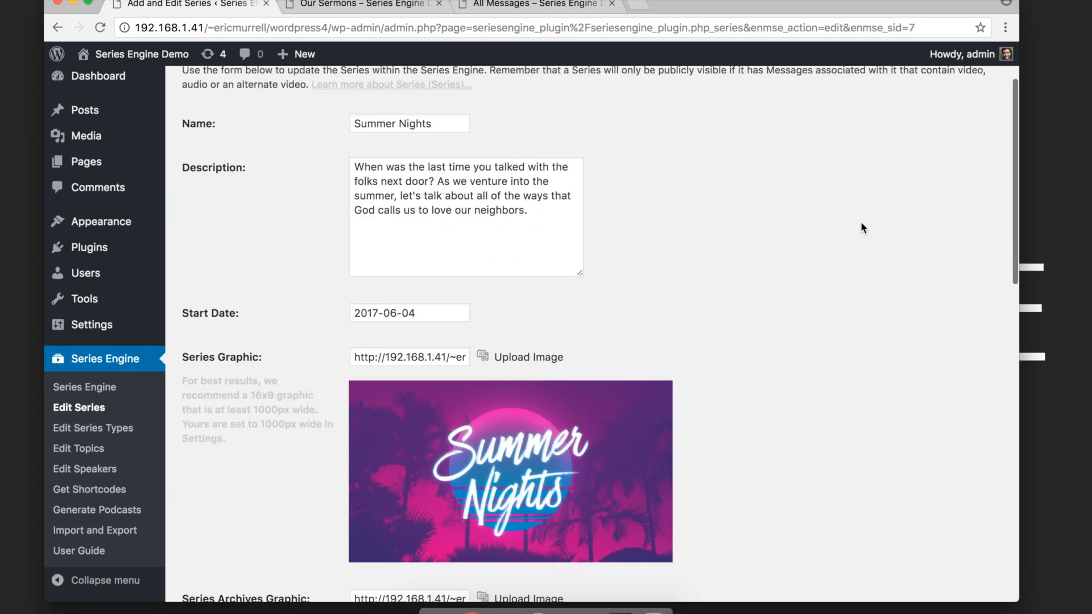
pyautogui.click(550, 317)
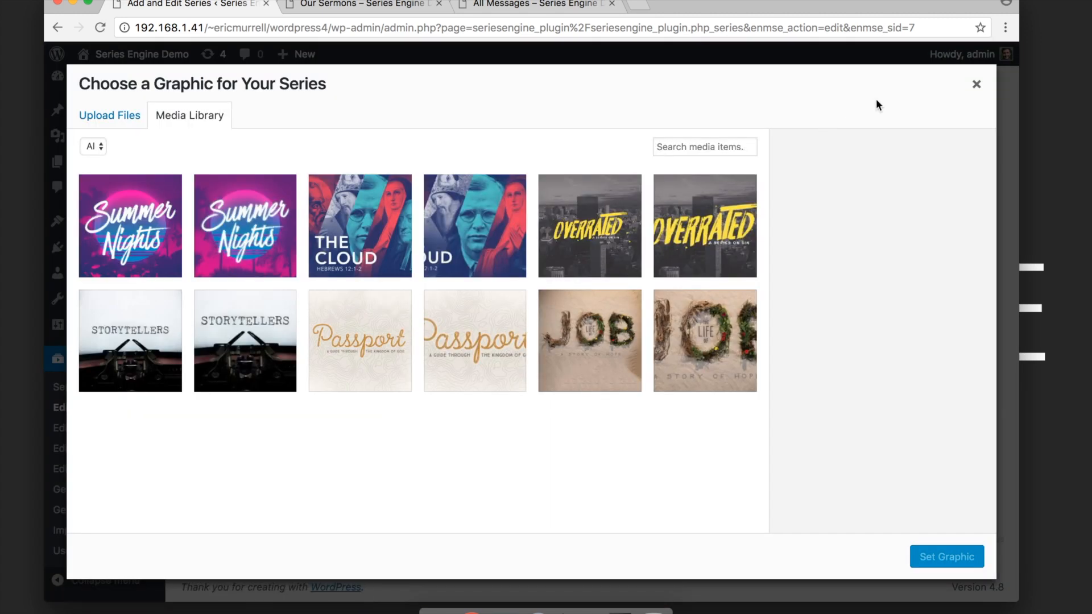
pyautogui.click(976, 84)
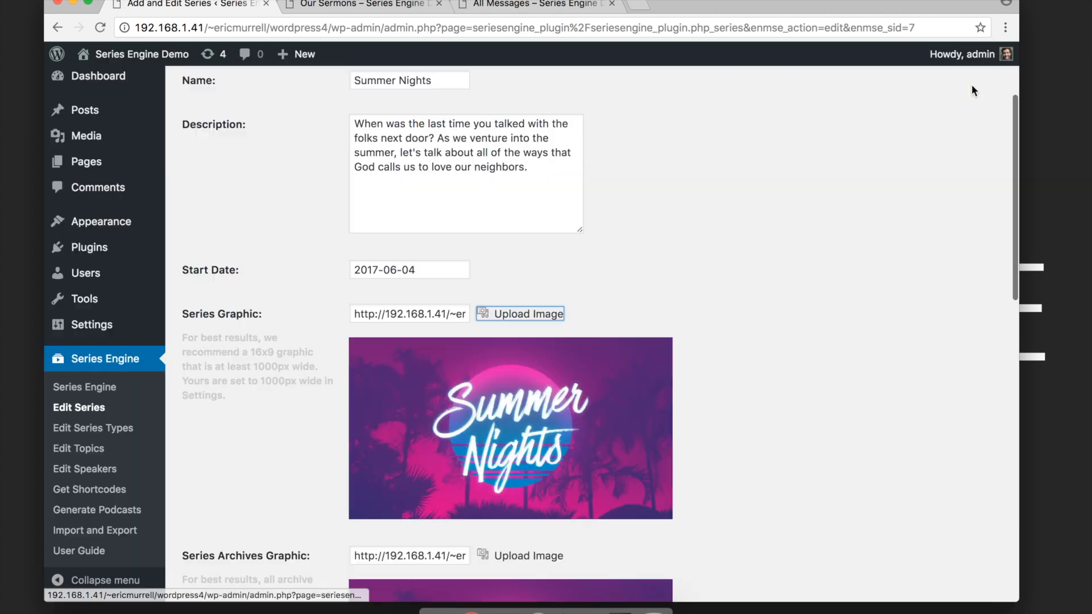
# - Open the Series Engine settings and display the font and color options for the media browser
pyautogui.moveTo(113, 323)
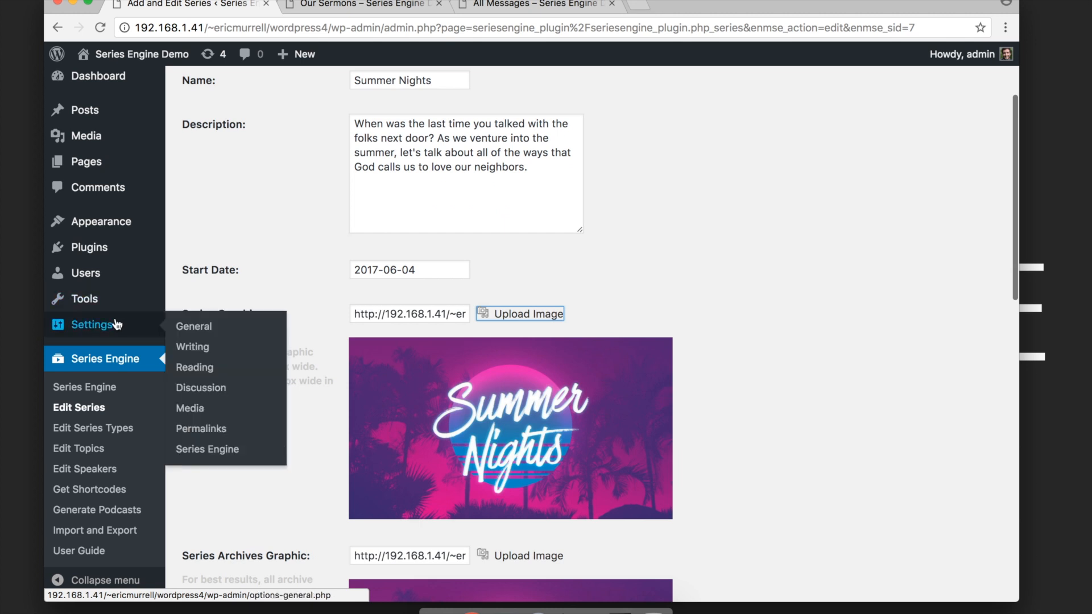
pyautogui.click(196, 459)
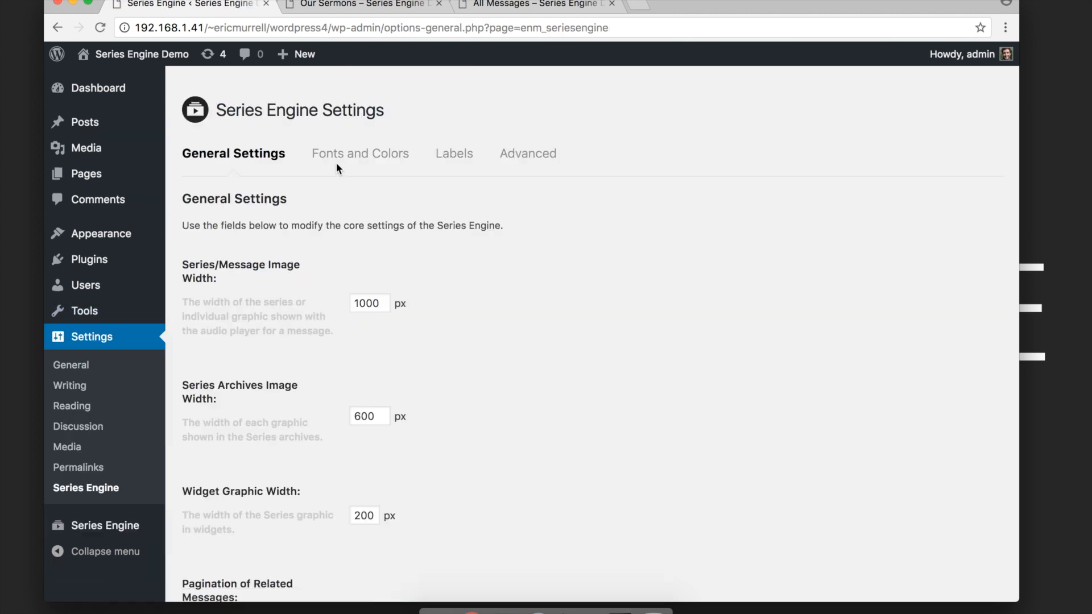
pyautogui.click(341, 163)
pyautogui.scroll(-4, 571, 236)
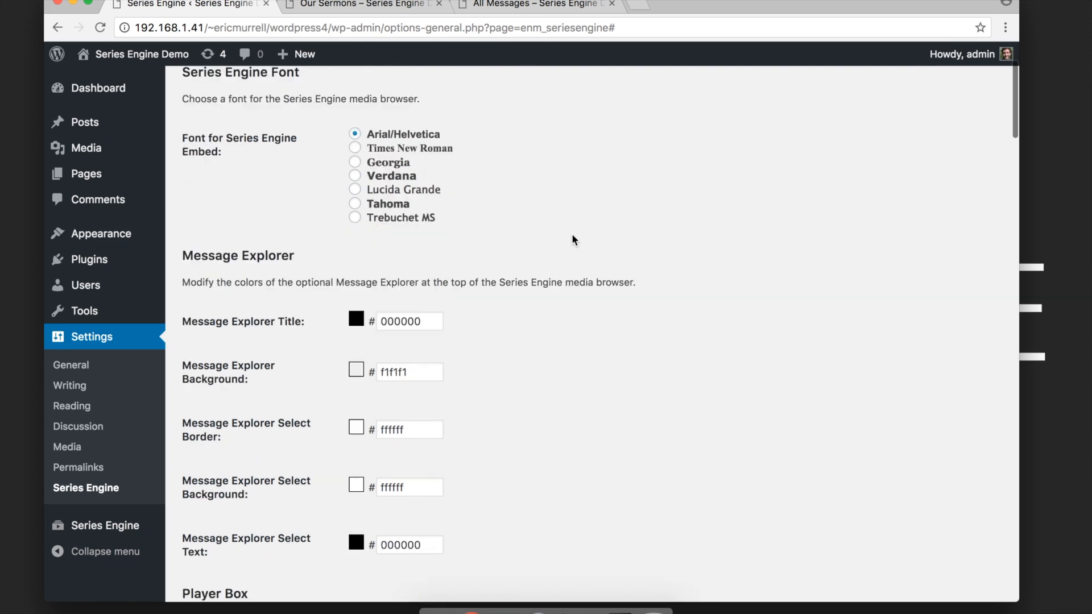
# - Explore the Summer Nights series on the public sermons page and view its related messages
pyautogui.click(364, 5)
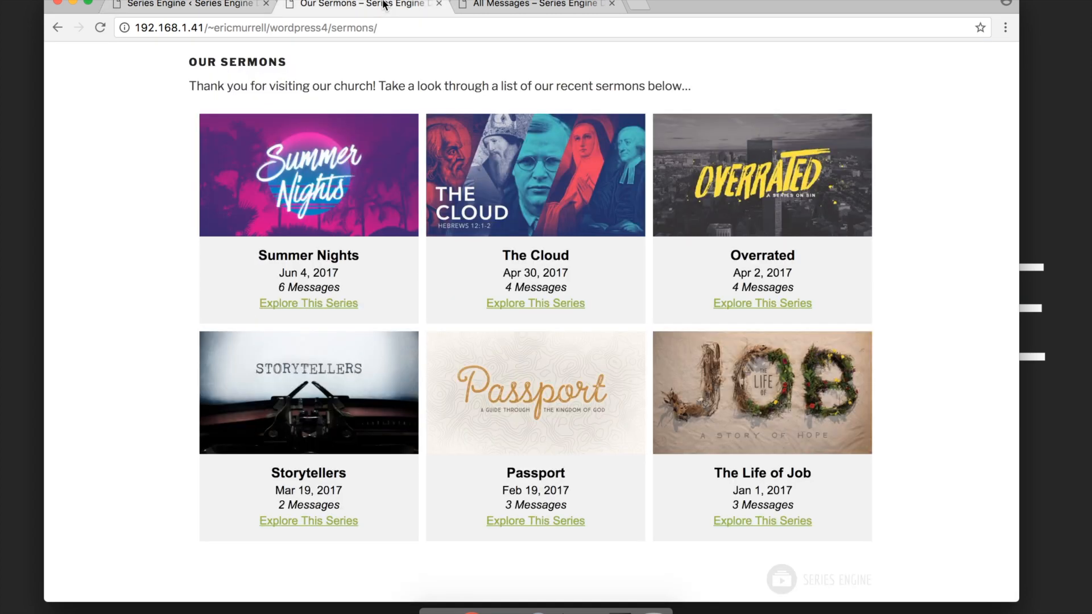
pyautogui.click(326, 304)
pyautogui.scroll(-3, 739, 387)
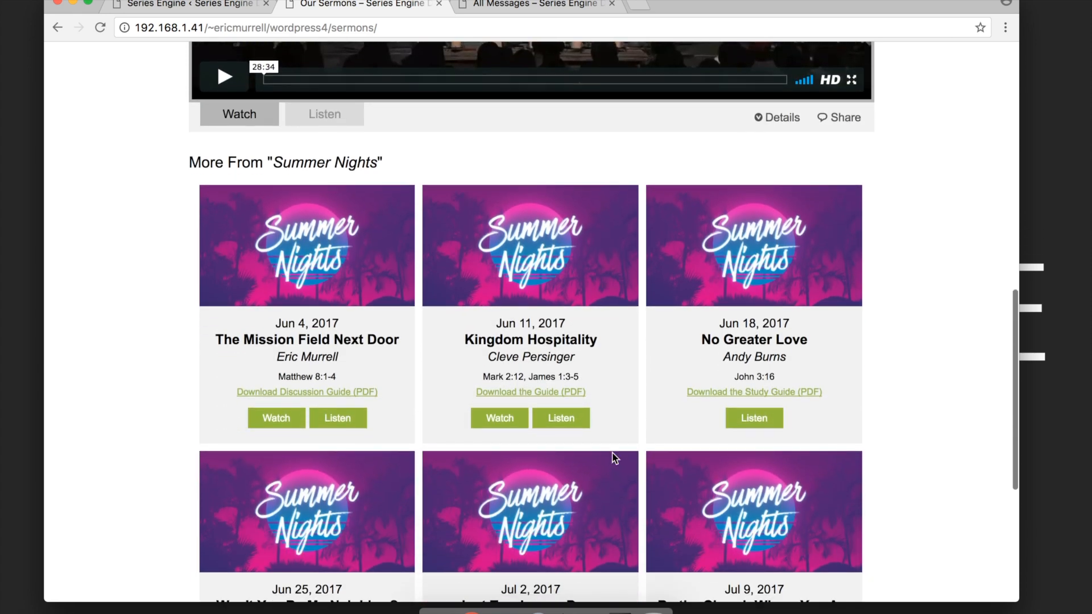
# - Set the Related Messages media button background to blue 0040d6 in the Series Engine settings and save the changes
pyautogui.click(214, 6)
pyautogui.scroll(-10, 567, 307)
pyautogui.scroll(-19, 568, 309)
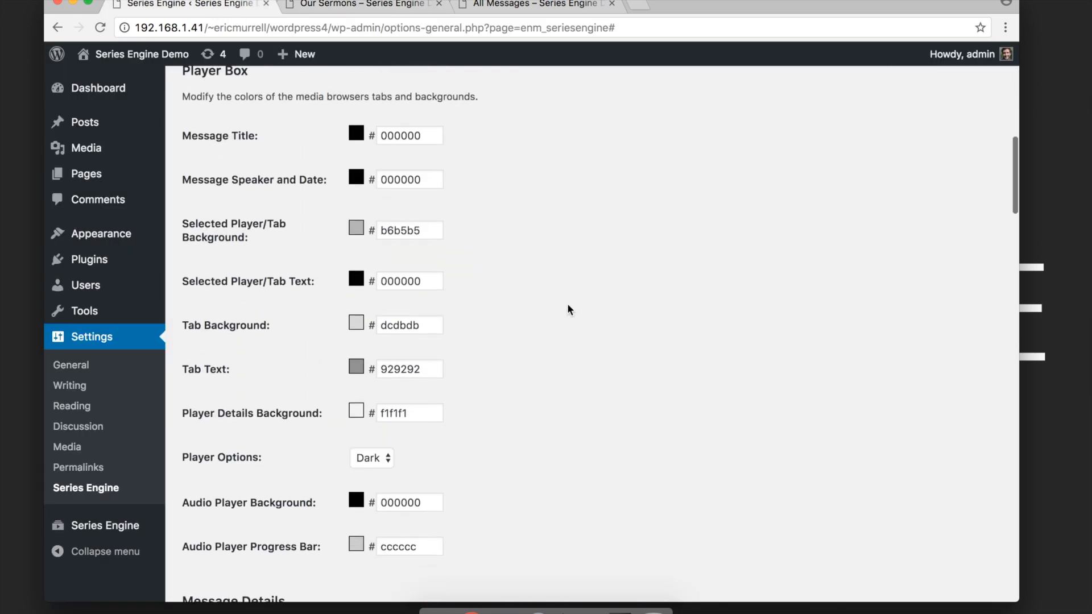
pyautogui.scroll(-15, 567, 310)
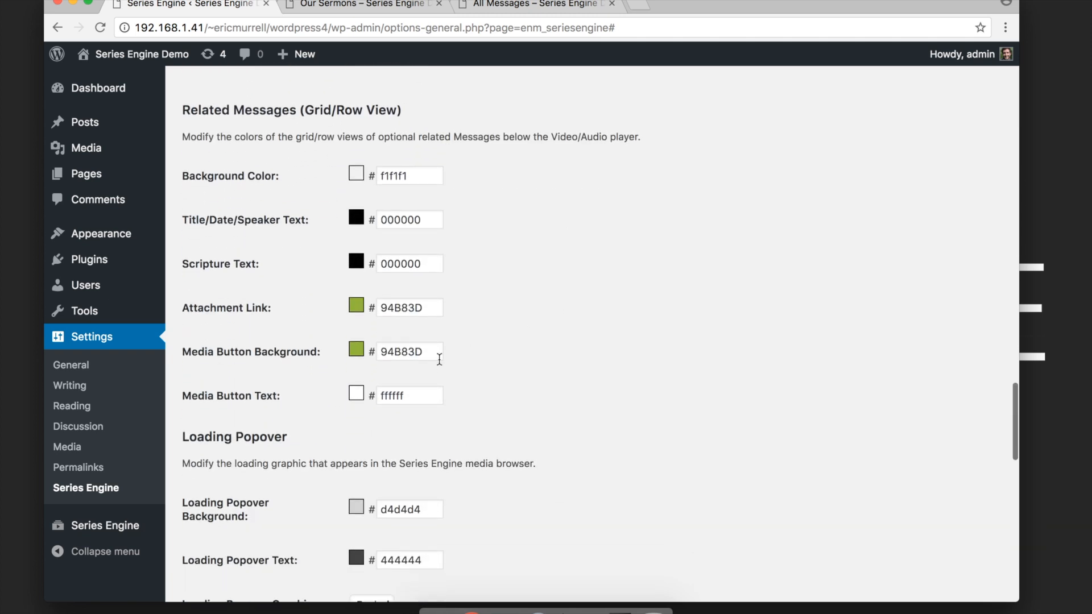
pyautogui.click(392, 351)
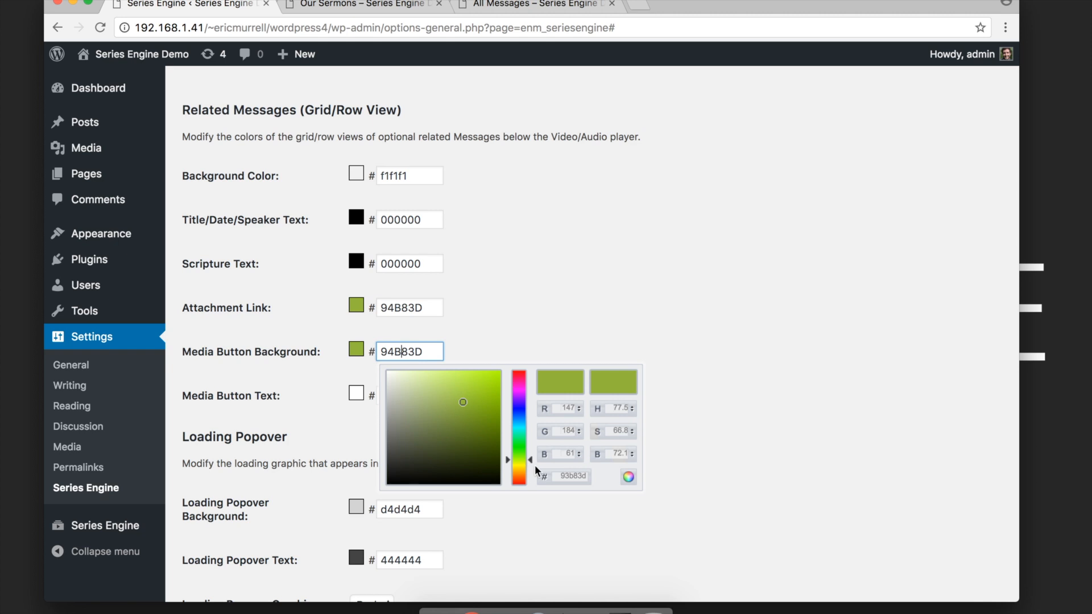
pyautogui.moveTo(529, 461); pyautogui.dragTo(513, 389)
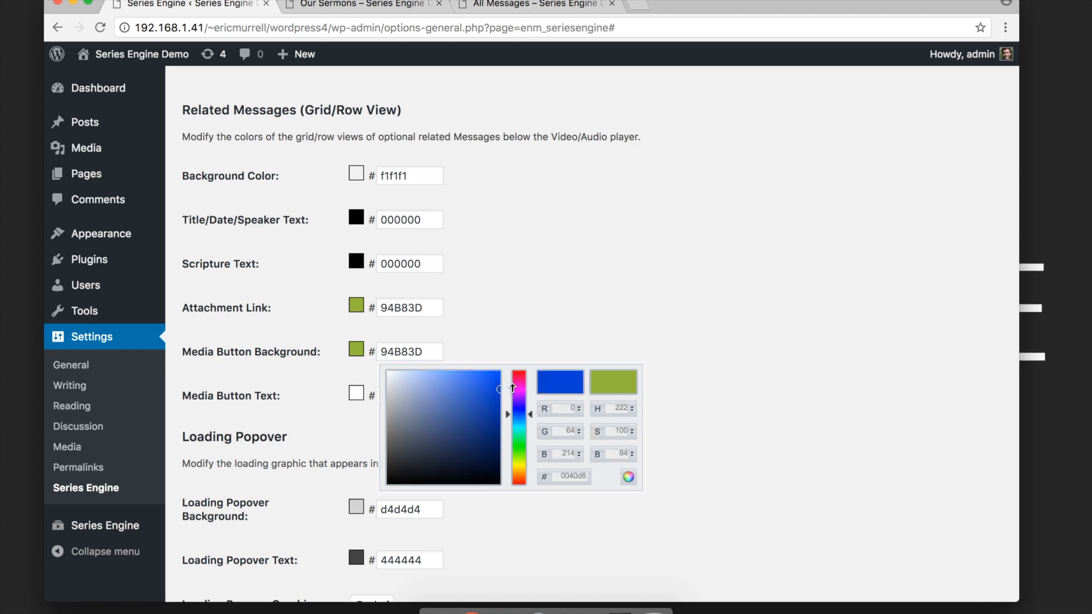
pyautogui.click(628, 477)
pyautogui.scroll(-10, 552, 415)
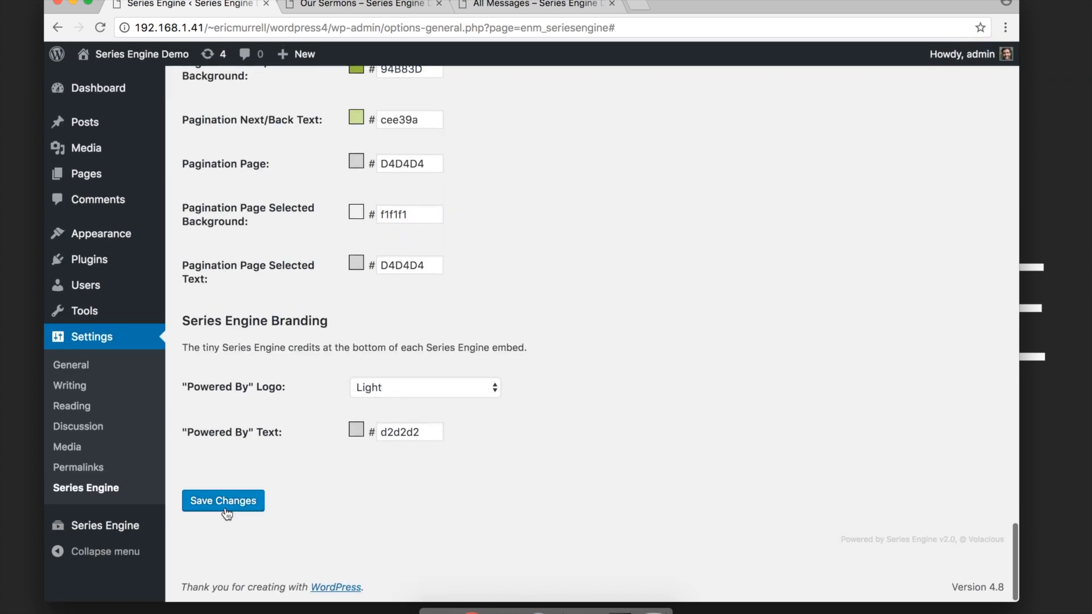
pyautogui.click(223, 499)
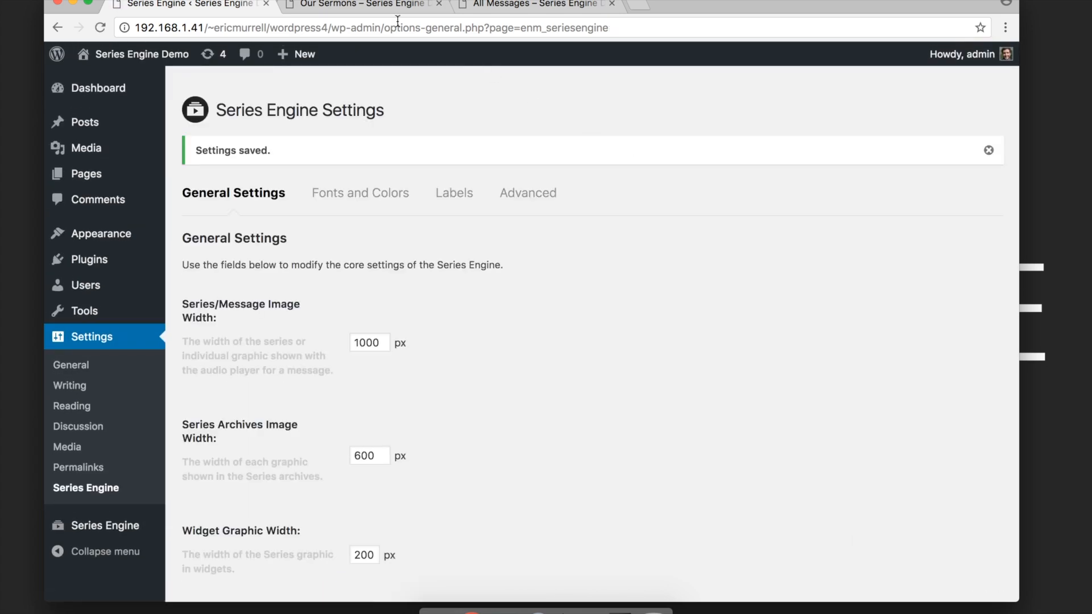
# - Reload the public sermons page to check the color of the Watch and Listen buttons
pyautogui.click(369, 5)
pyautogui.click(99, 28)
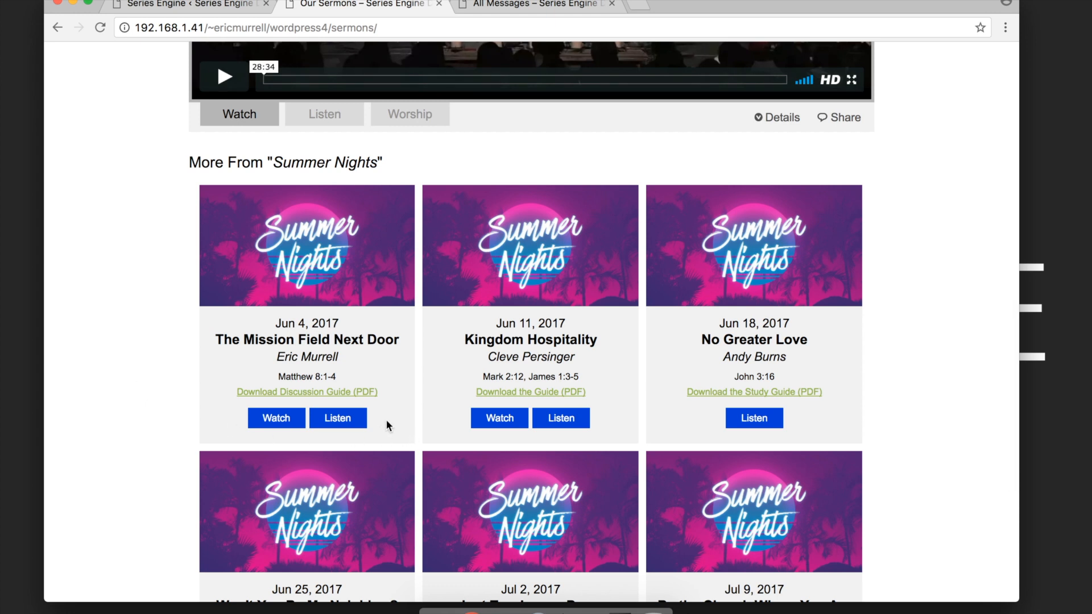
# - Return to the Series Engine settings and look over the general settings
pyautogui.click(188, 4)
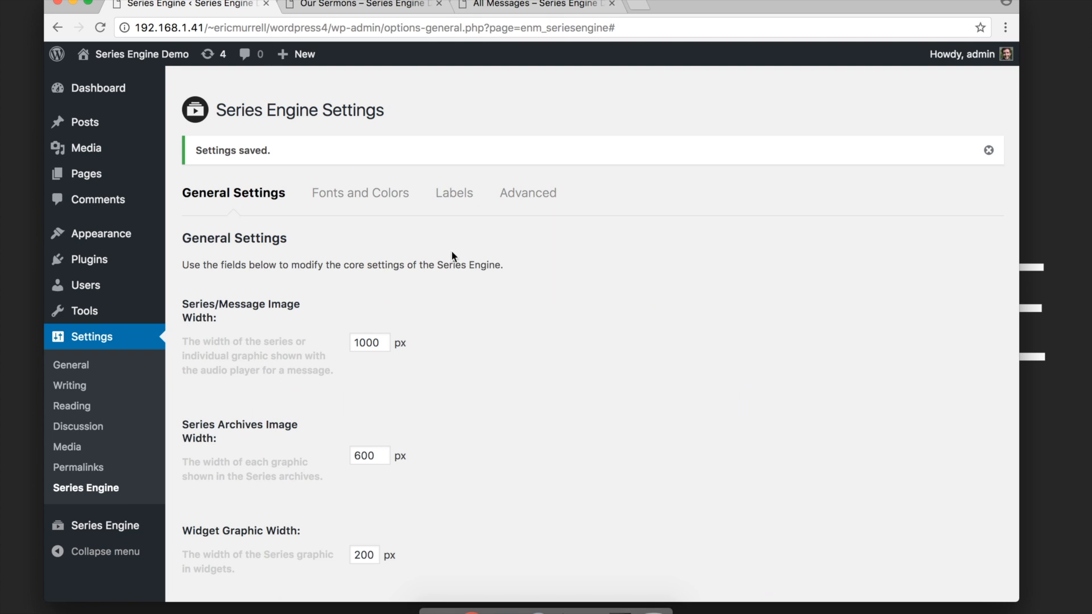
pyautogui.scroll(-12, 508, 387)
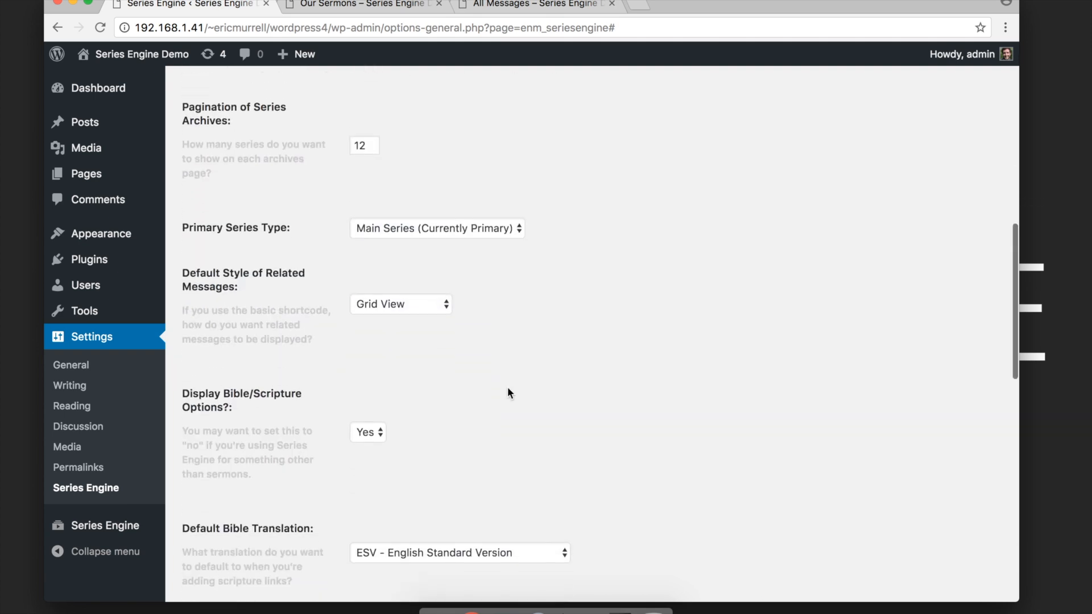
pyautogui.scroll(12, 476, 296)
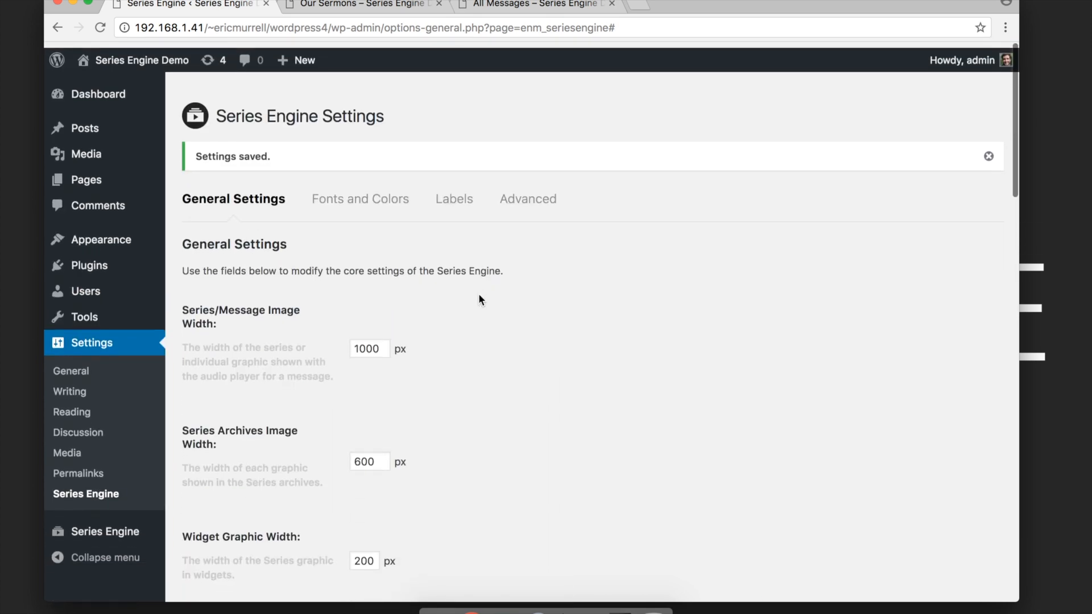
# - Review the advanced Series Engine settings, including the series graphic placeholder and the responsive breakpoints
pyautogui.click(521, 194)
pyautogui.scroll(-15, 684, 369)
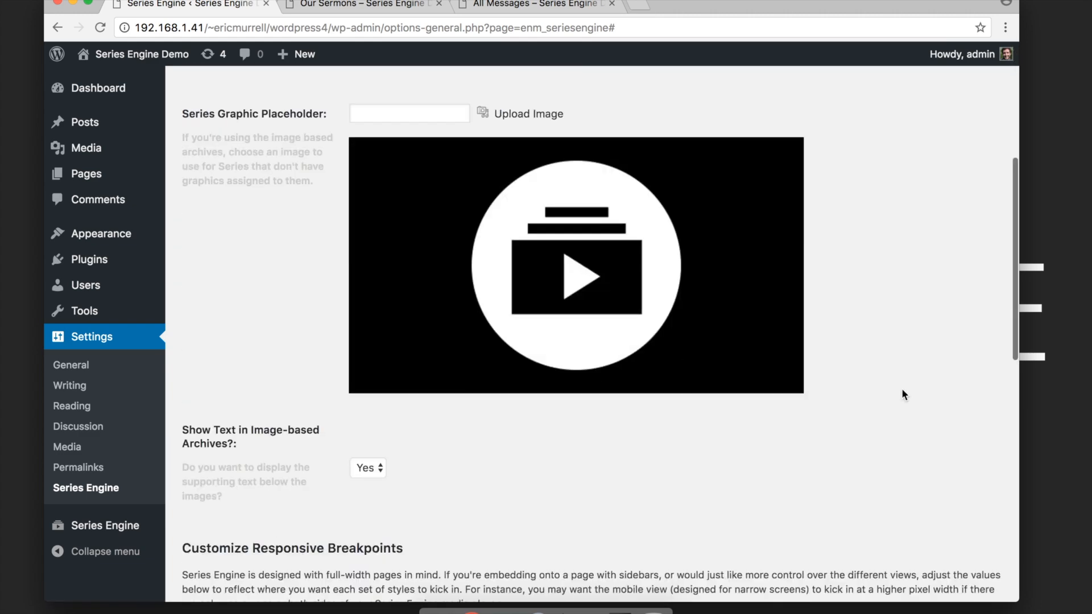
pyautogui.scroll(2, 432, 347)
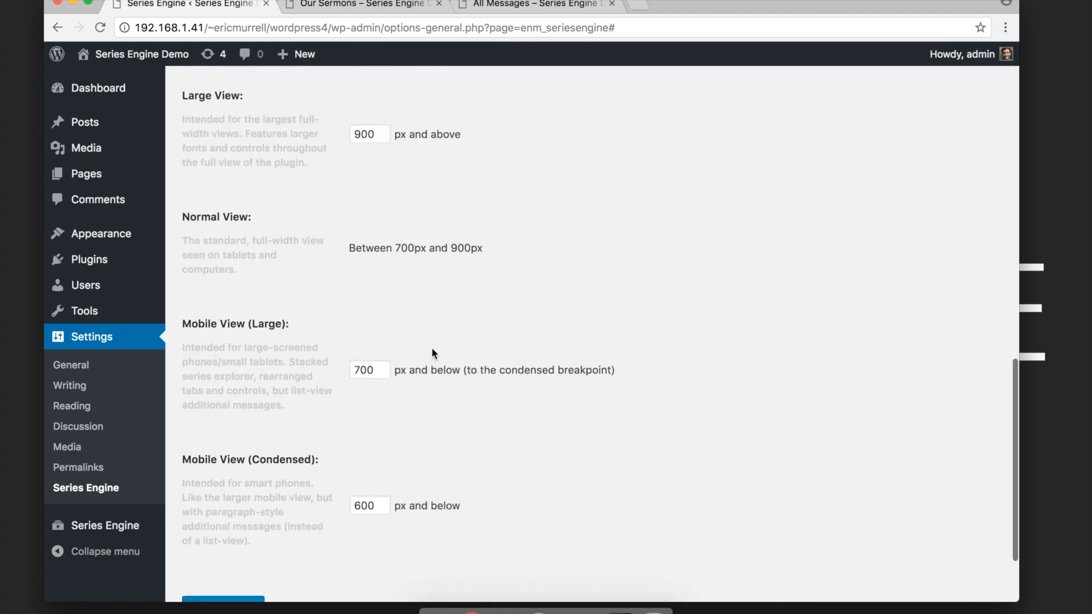
pyautogui.scroll(-3, 447, 414)
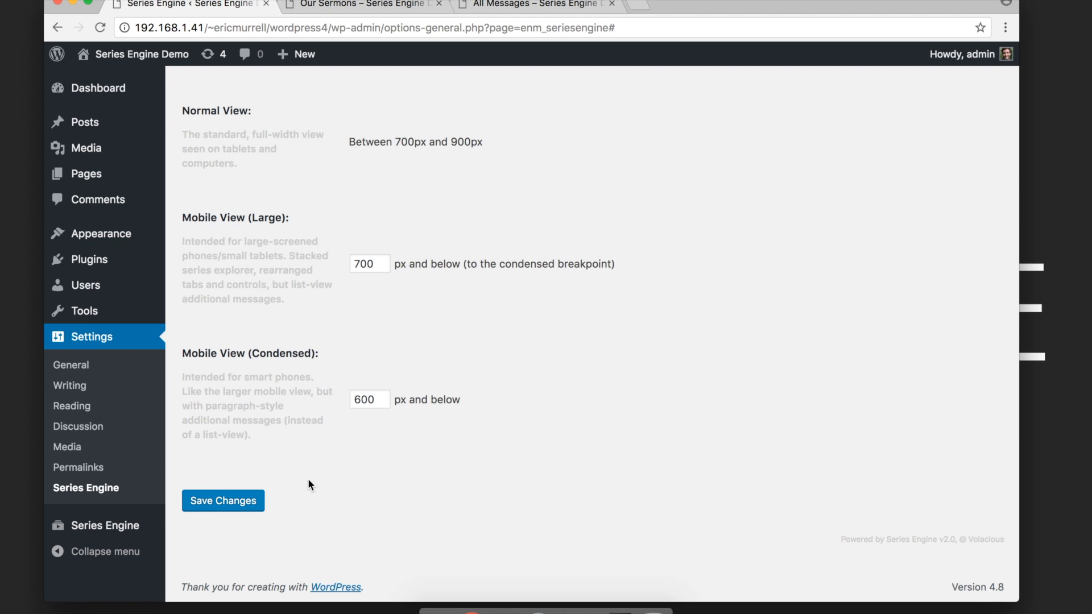
pyautogui.moveTo(137, 528)
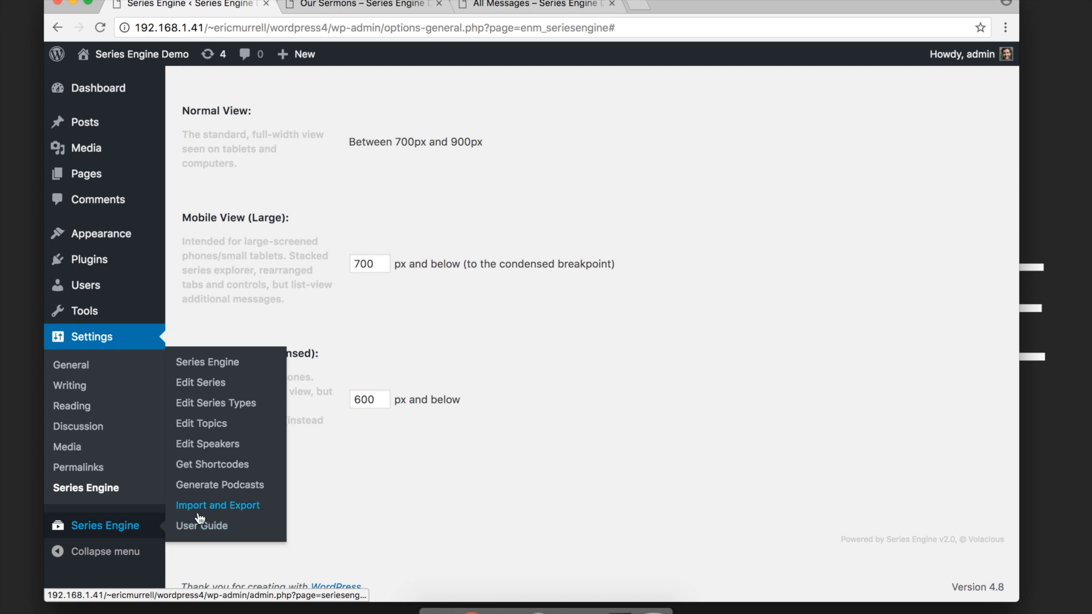
# - Start a custom Series Engine shortcode that displays all messages regardless of series, from all series types
pyautogui.click(216, 465)
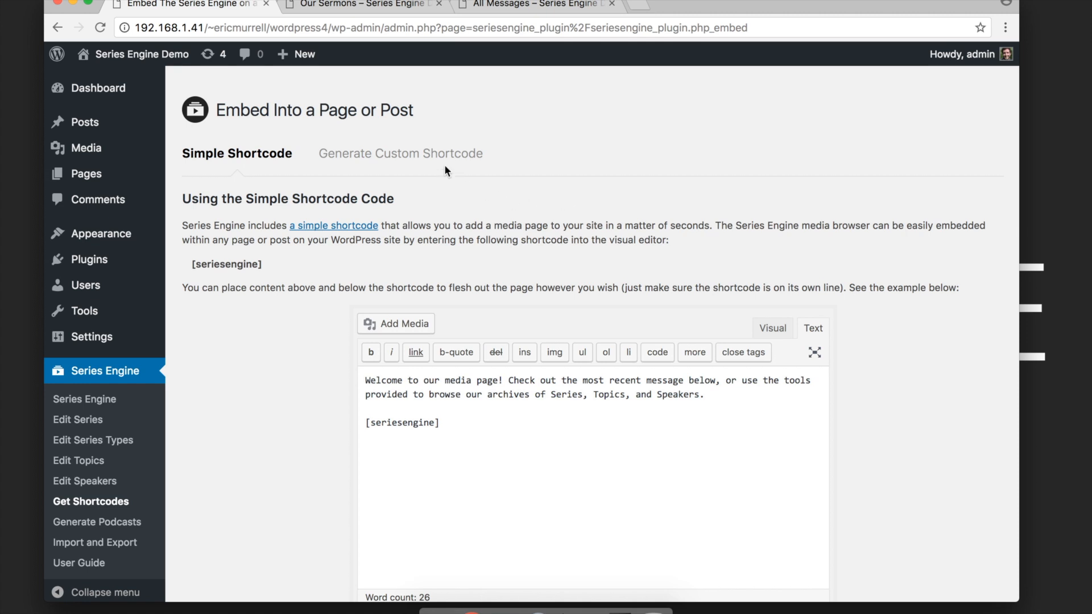
pyautogui.click(432, 155)
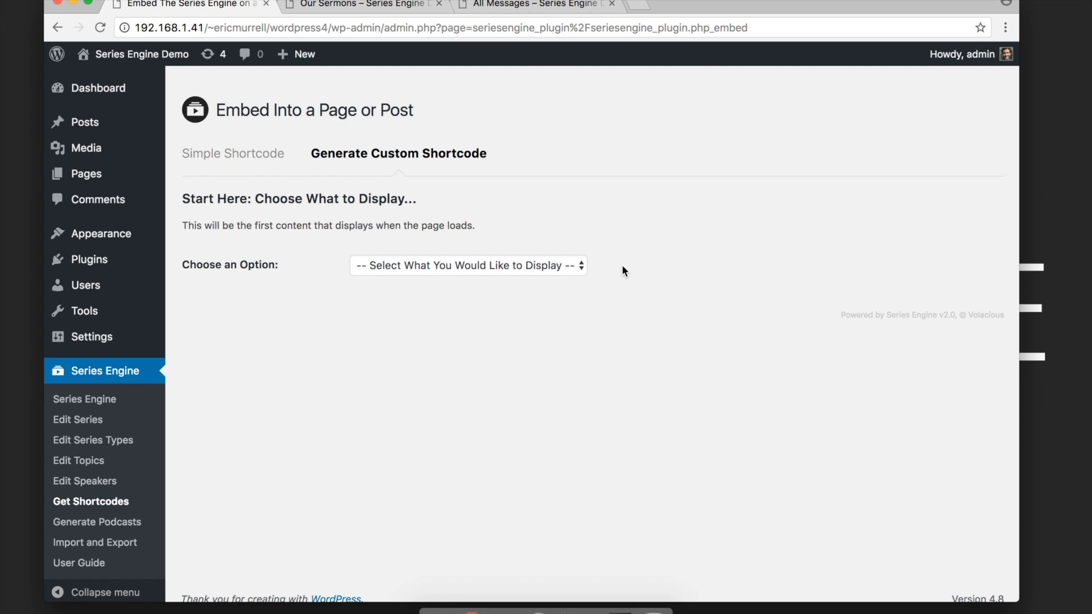
pyautogui.click(574, 268)
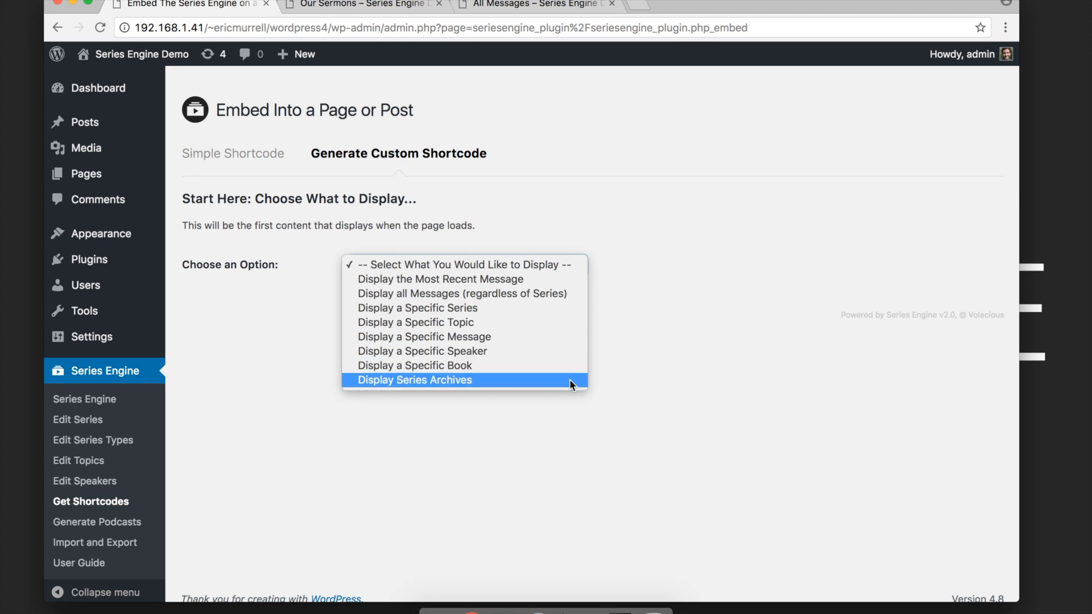
pyautogui.click(495, 294)
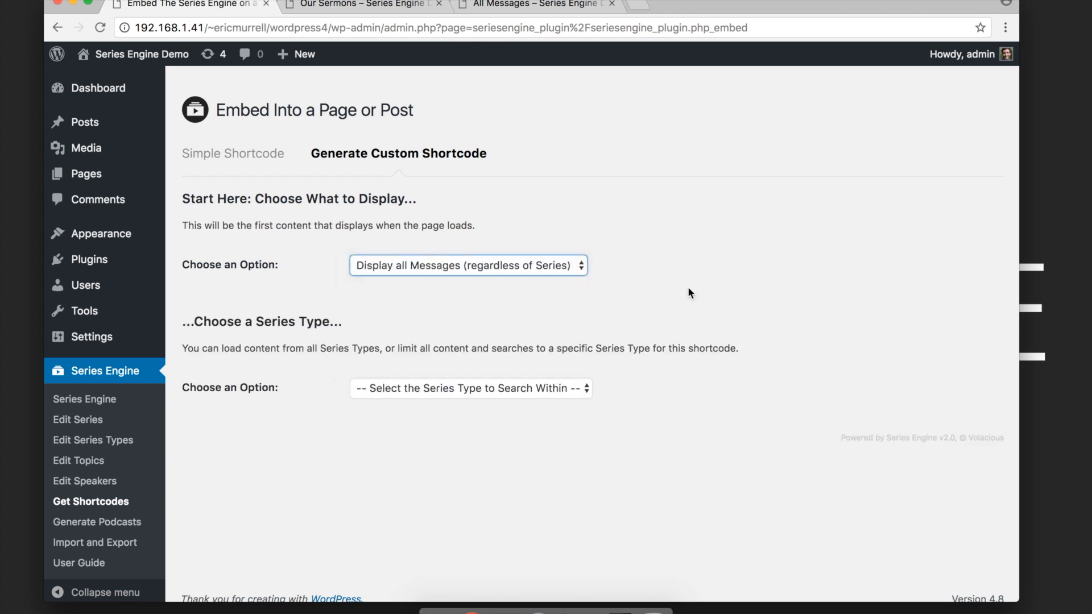
pyautogui.click(571, 393)
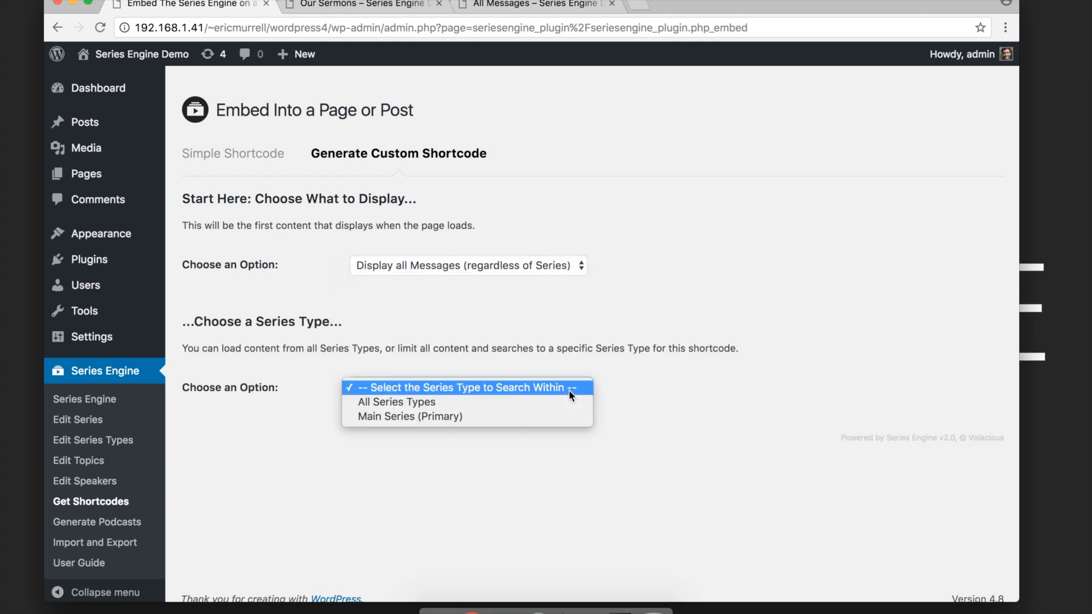
pyautogui.click(526, 405)
# - Set the custom shortcode to hide the initial message and the "Browse Topic" menu
pyautogui.scroll(-5, 640, 413)
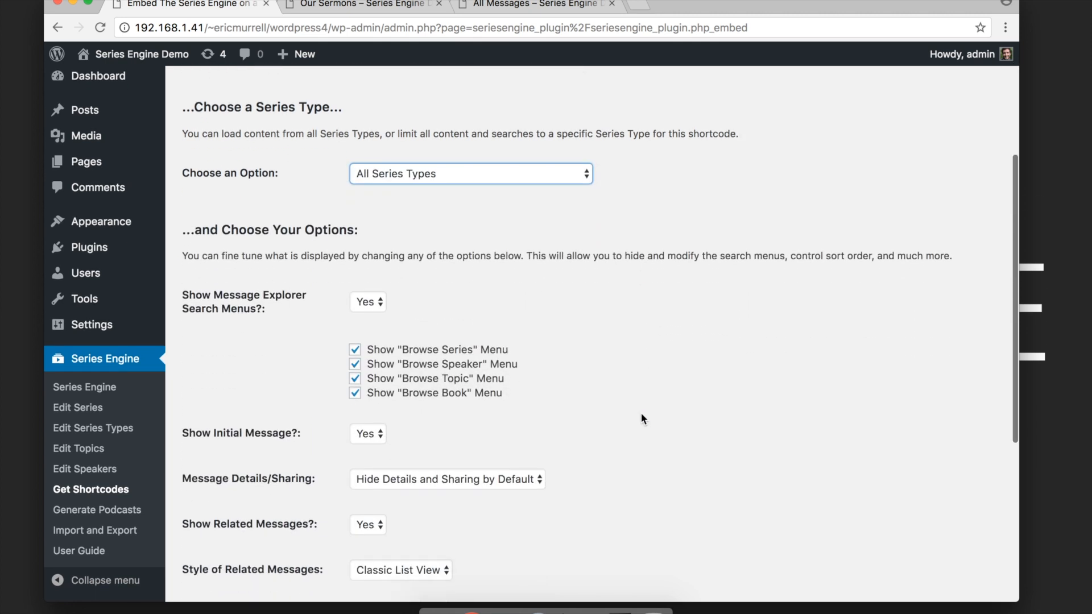
pyautogui.scroll(-3, 640, 412)
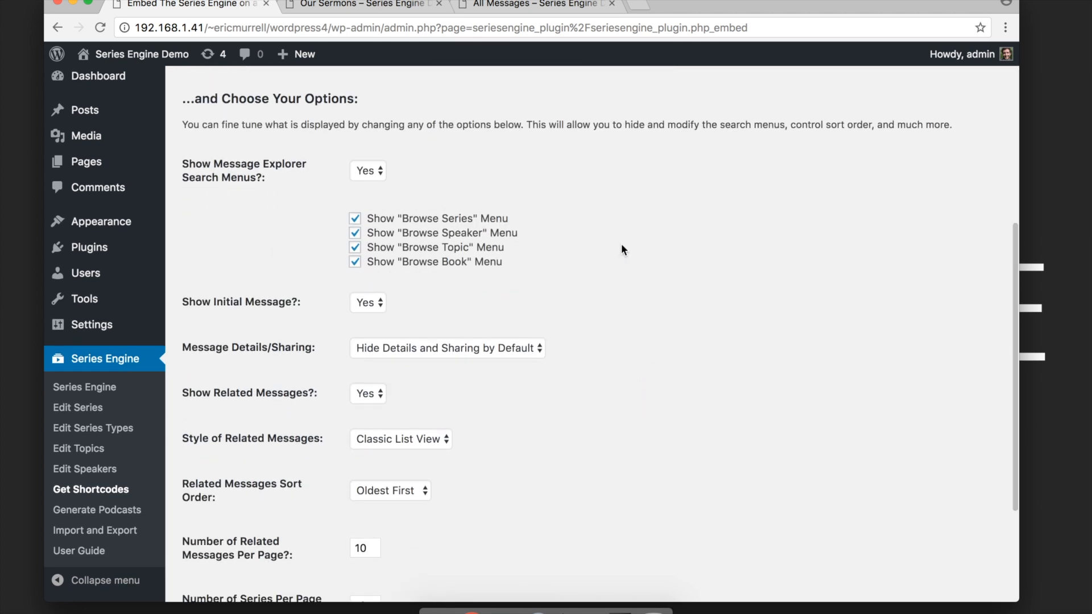
pyautogui.scroll(-1, 637, 268)
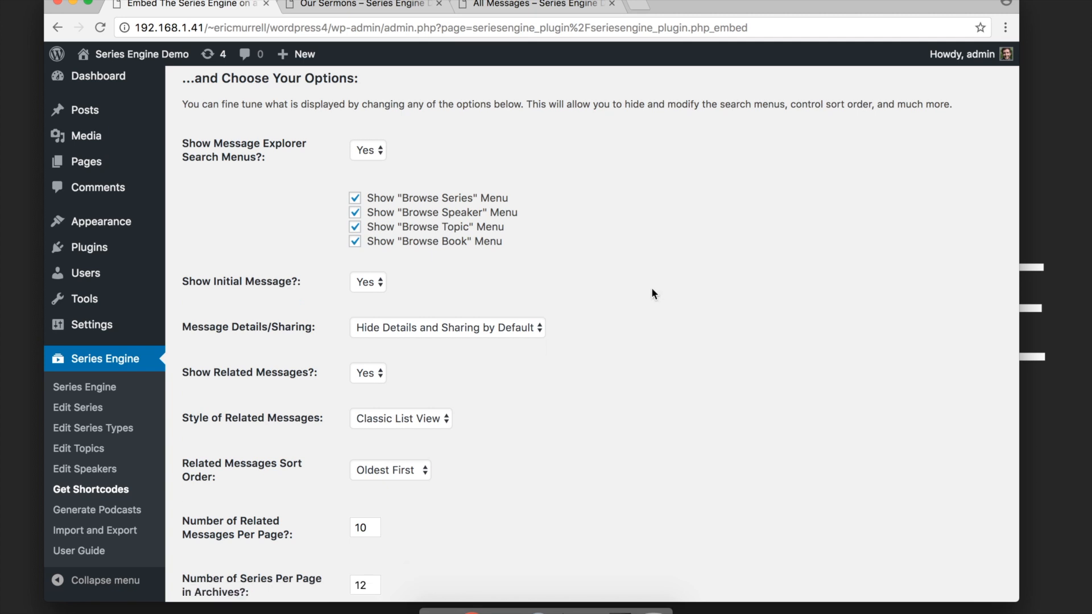
pyautogui.click(380, 281)
pyautogui.click(367, 296)
pyautogui.click(355, 227)
# - Set the shortcode's related messages to Row View, sorted Newest First
pyautogui.scroll(-3, 552, 278)
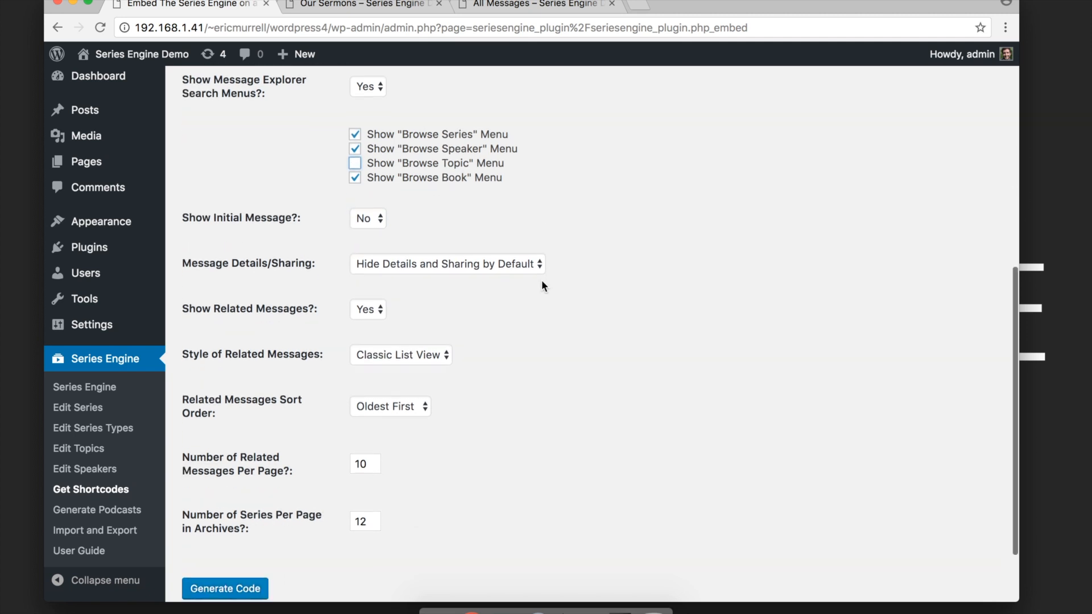
pyautogui.click(413, 353)
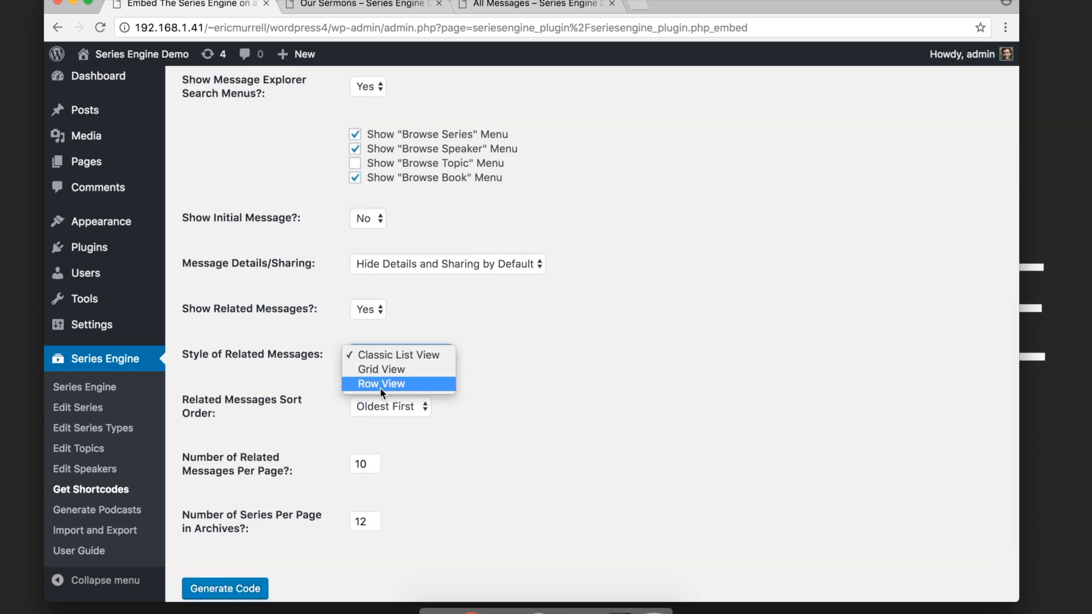
pyautogui.click(380, 387)
pyautogui.scroll(-2, 531, 368)
pyautogui.click(420, 369)
pyautogui.click(398, 388)
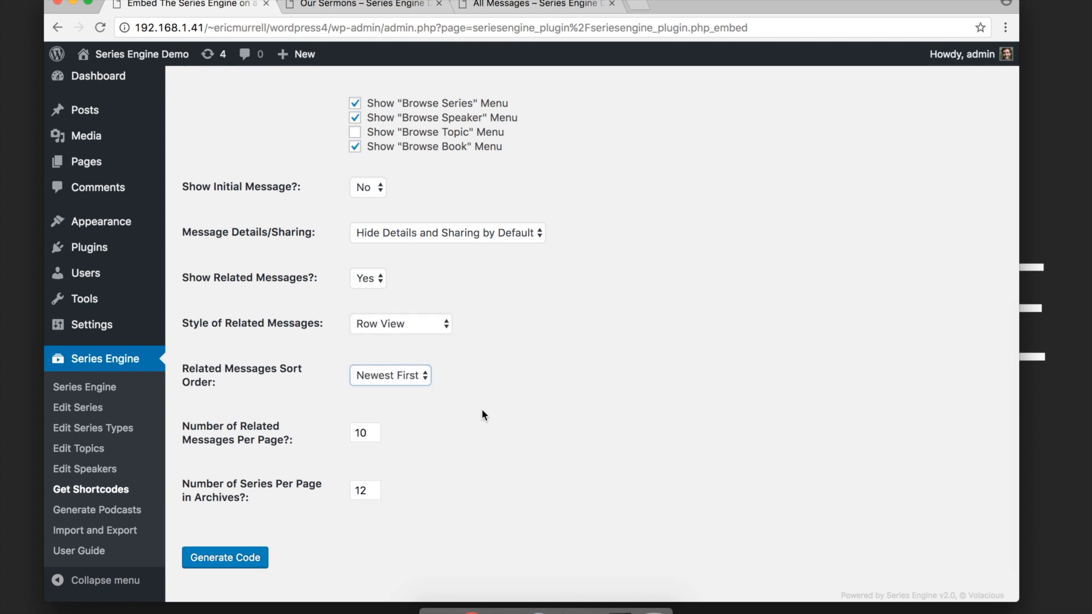
# - Generate the custom shortcode and copy the resulting code
pyautogui.scroll(-2, 483, 415)
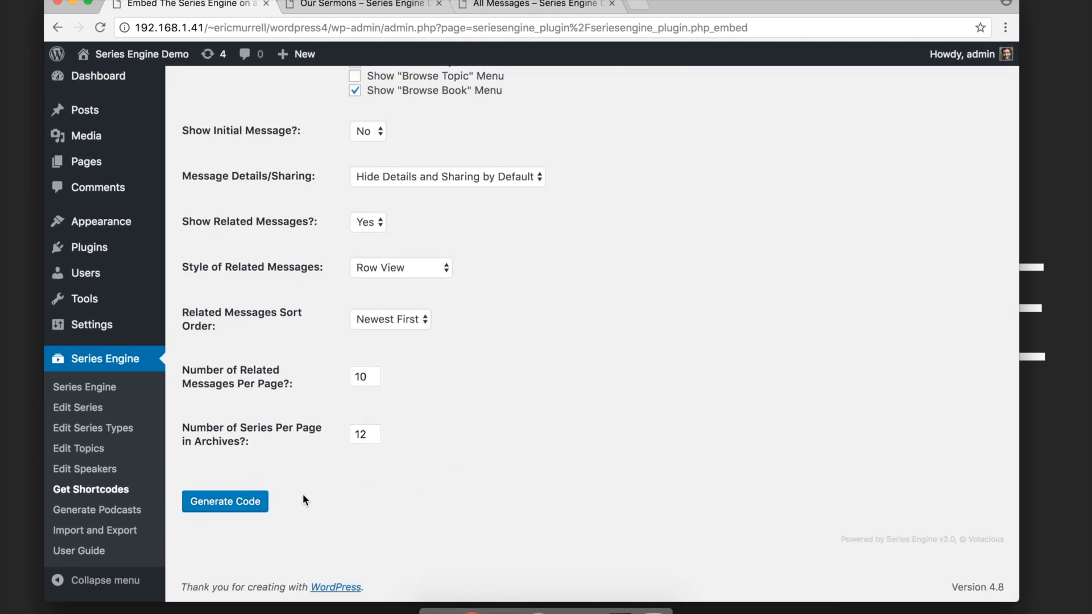
pyautogui.click(247, 506)
pyautogui.scroll(-3, 506, 446)
pyautogui.scroll(-3, 506, 447)
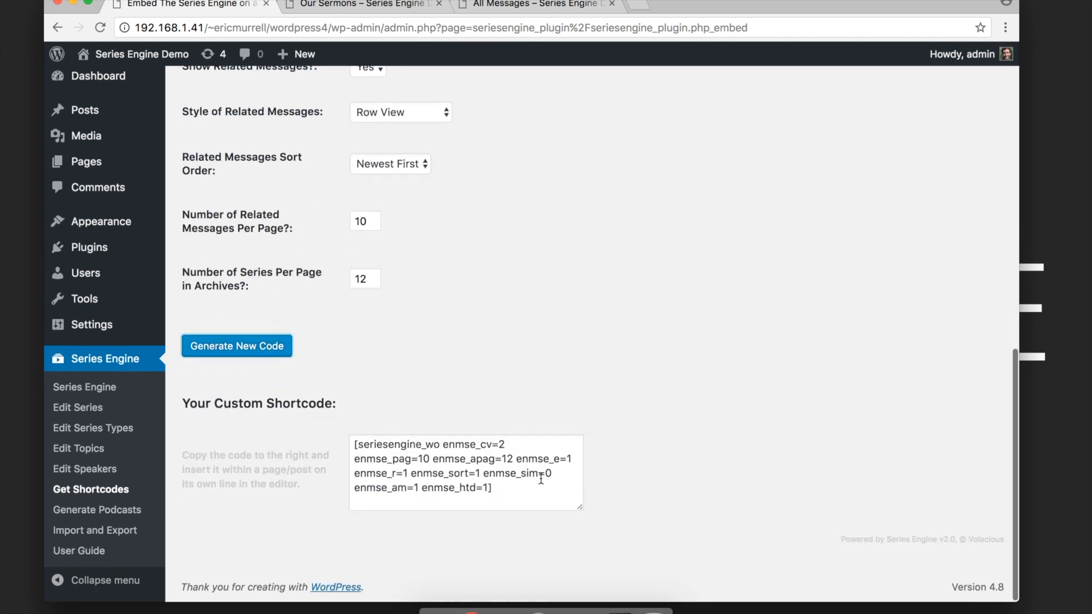
pyautogui.moveTo(509, 488); pyautogui.dragTo(357, 445)
pyautogui.press('super+c')
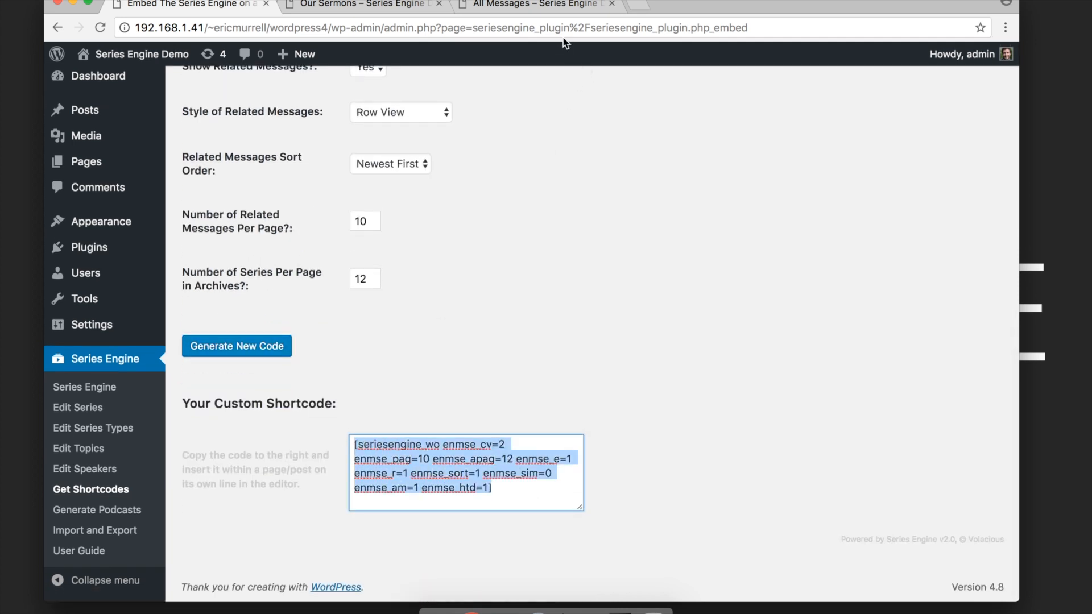
# - Paste the custom shortcode below the intro text of the All Messages page and update the page
pyautogui.click(544, 5)
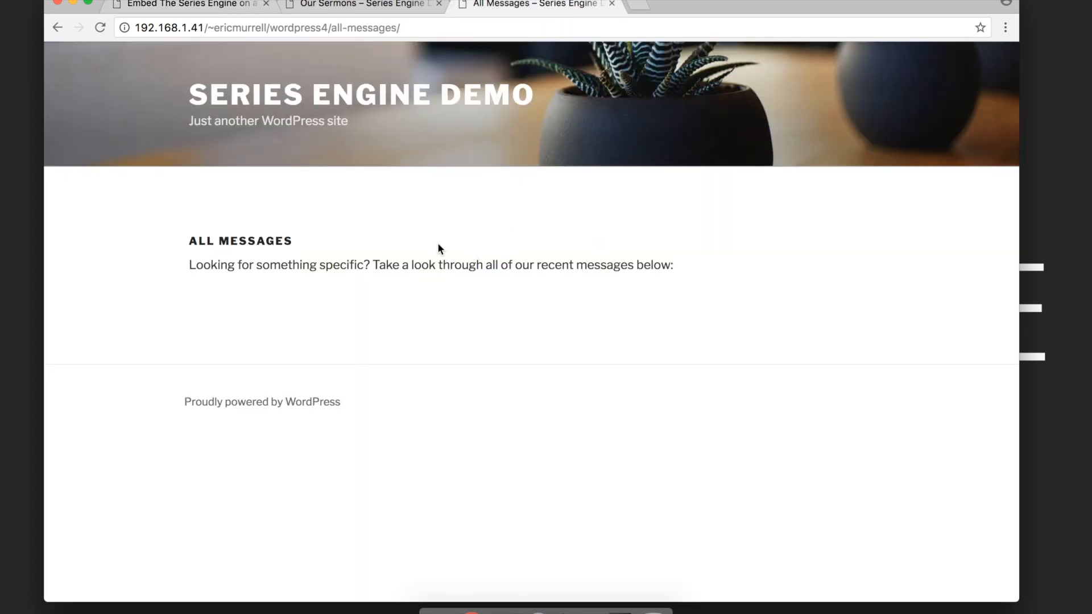
pyautogui.click(235, 6)
pyautogui.scroll(10, 288, 257)
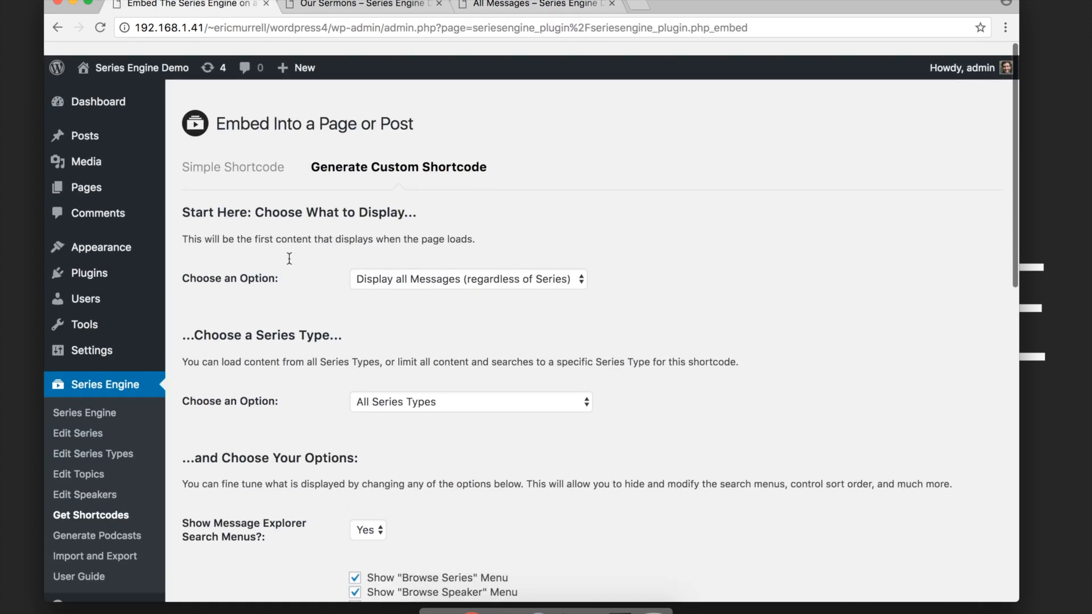
pyautogui.moveTo(137, 177)
pyautogui.click(192, 178)
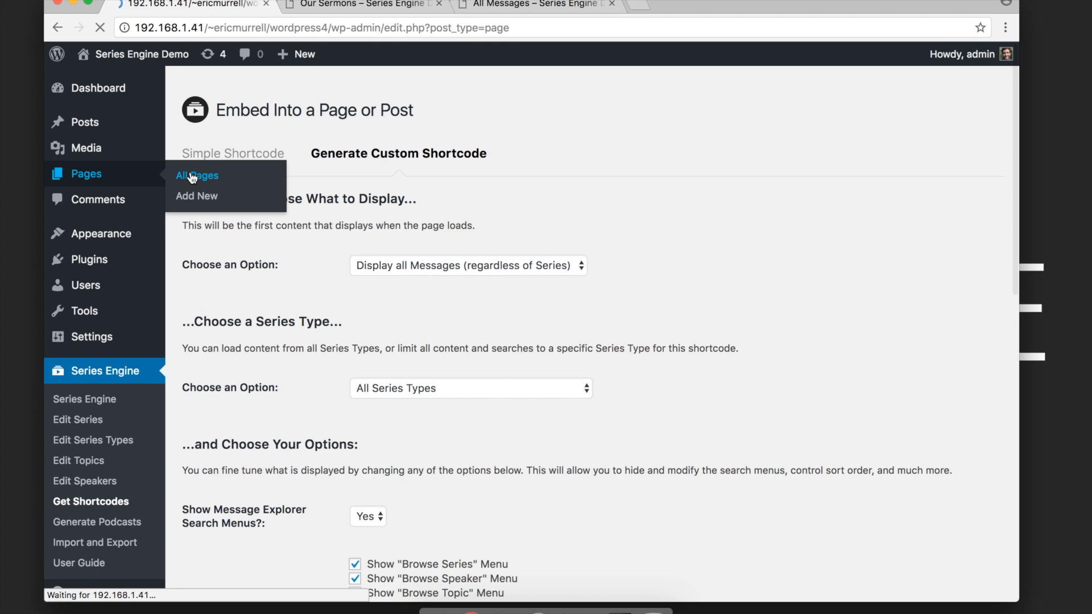
pyautogui.click(224, 219)
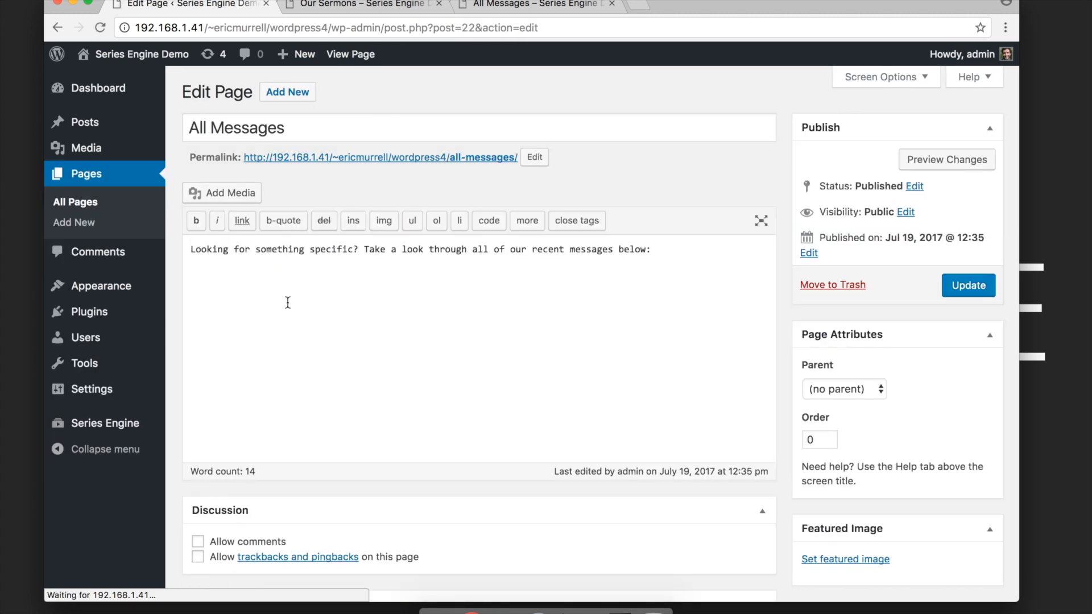
pyautogui.click(245, 289)
pyautogui.press('super+v')
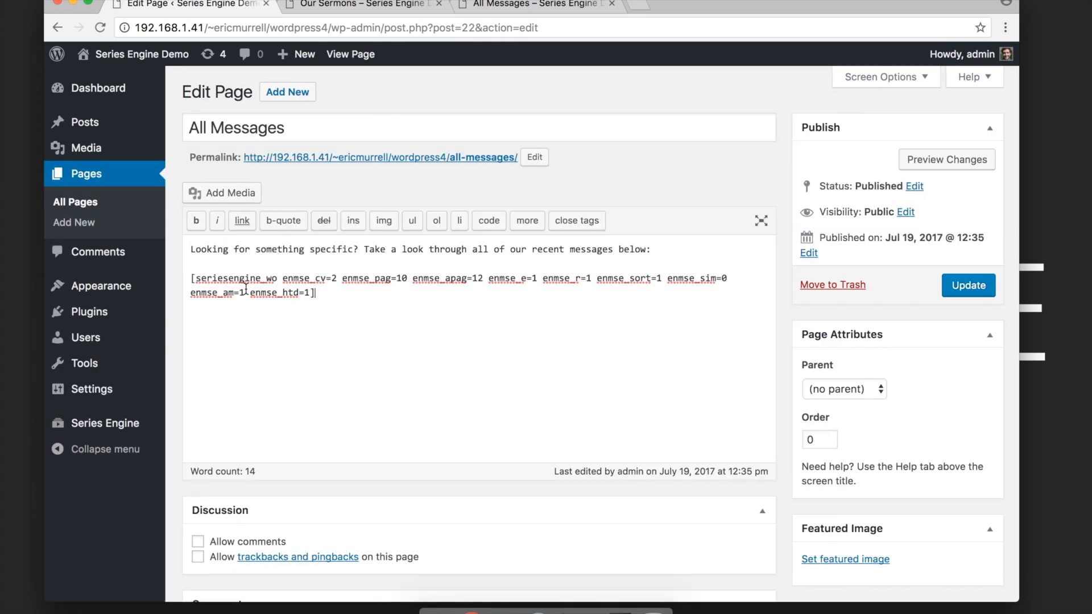
pyautogui.click(965, 287)
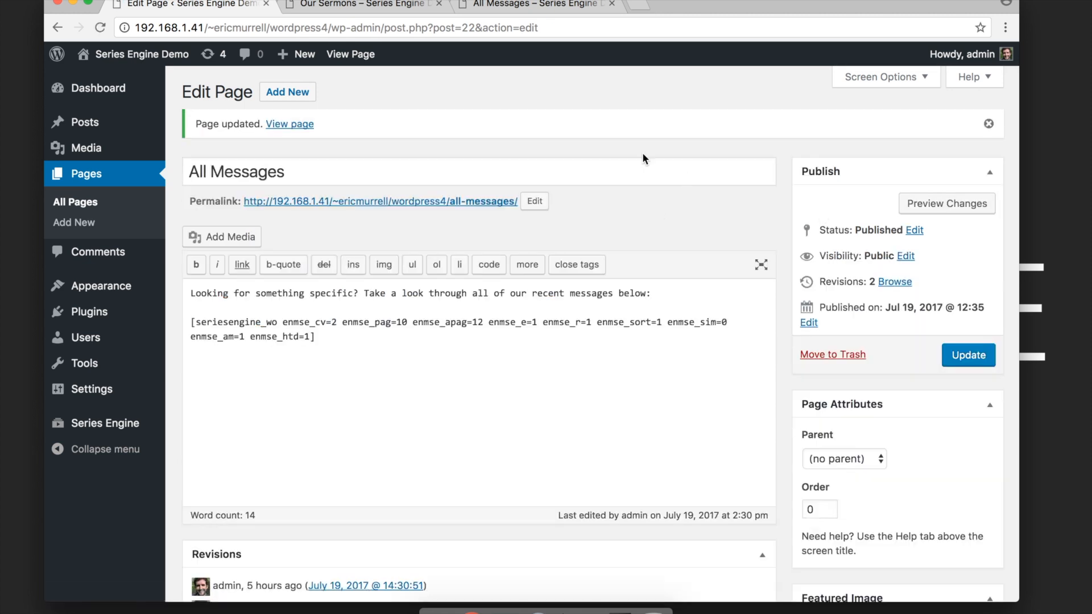
# - Reload the public All Messages page and look through the message list down to its pagination
pyautogui.click(526, 4)
pyautogui.click(104, 30)
pyautogui.scroll(-12, 150, 284)
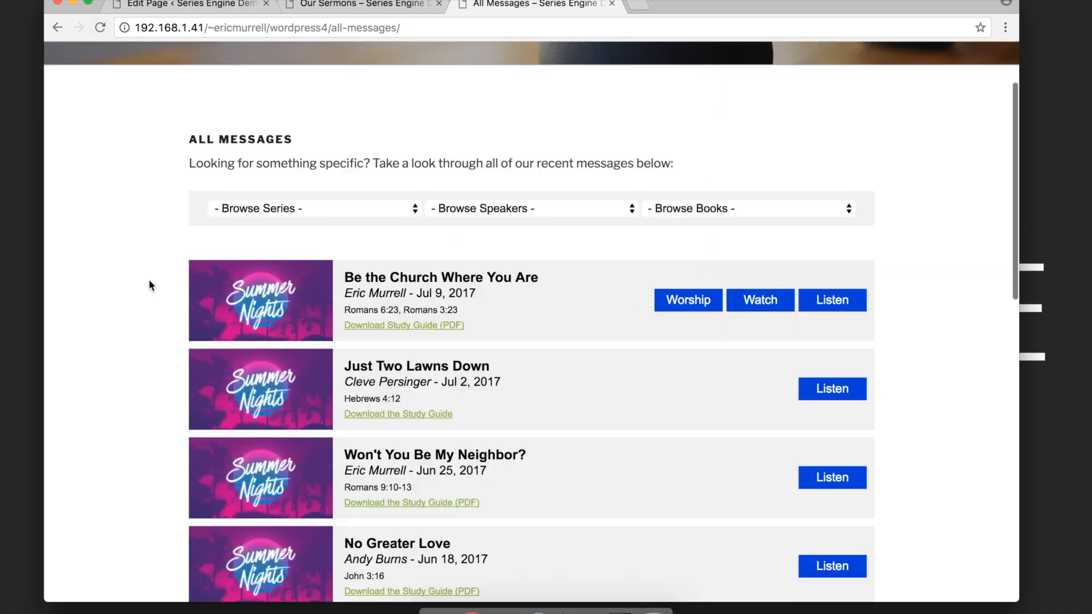
pyautogui.scroll(-5, 150, 285)
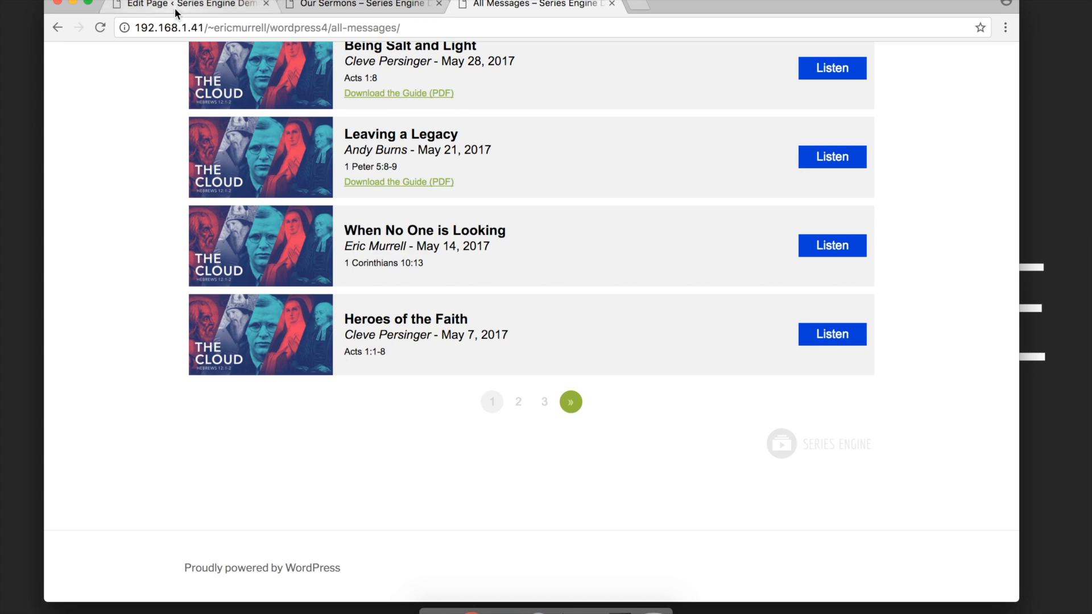
# - Start a new Series Engine podcast in the admin and set its type to Video
pyautogui.click(250, 6)
pyautogui.scroll(-3, 180, 275)
pyautogui.moveTo(117, 424)
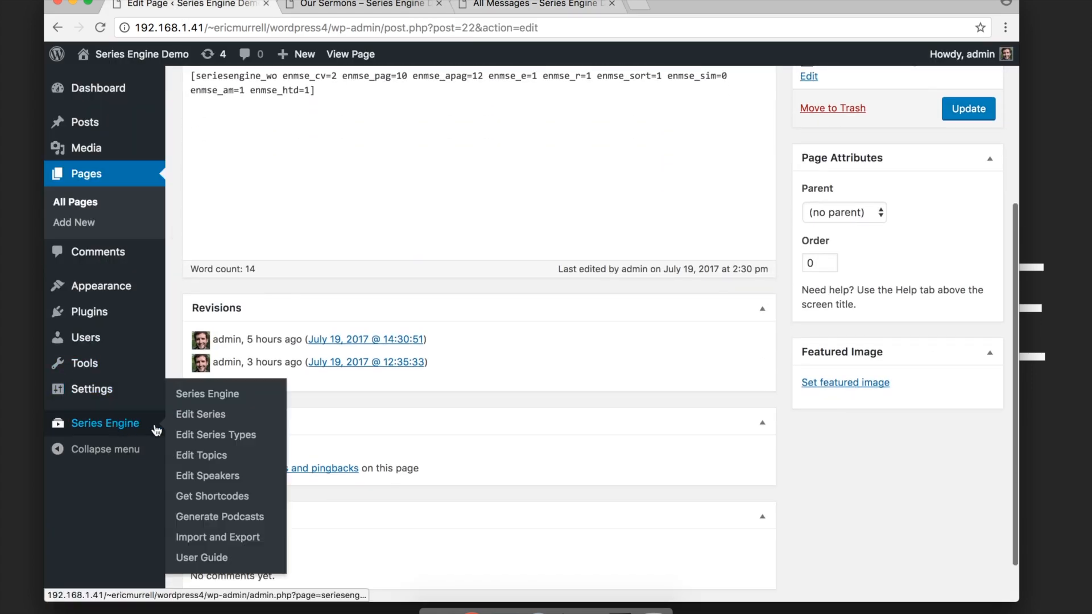
pyautogui.click(232, 522)
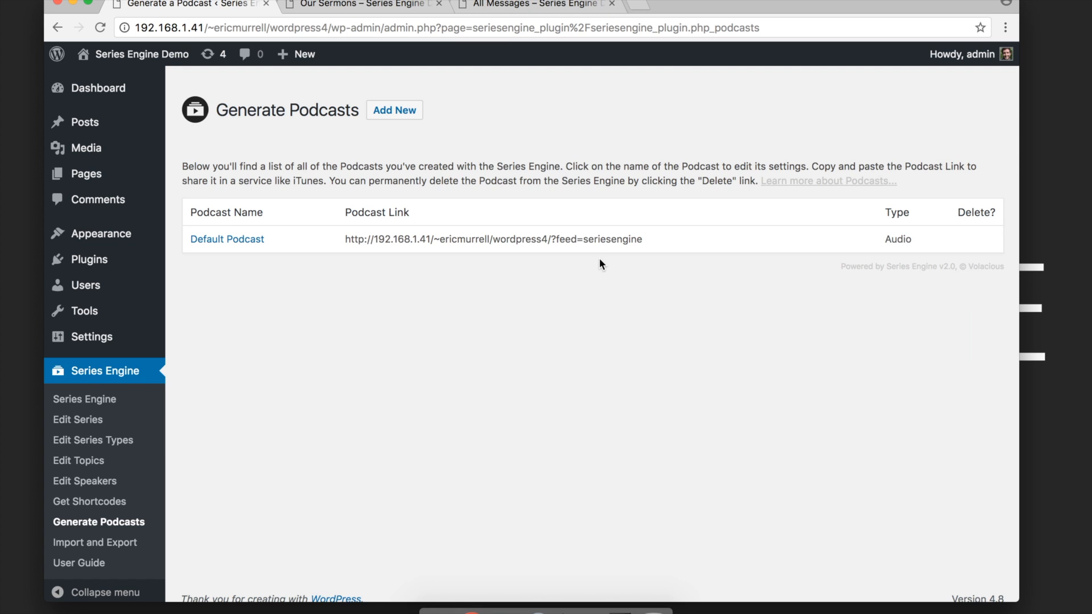
pyautogui.click(407, 113)
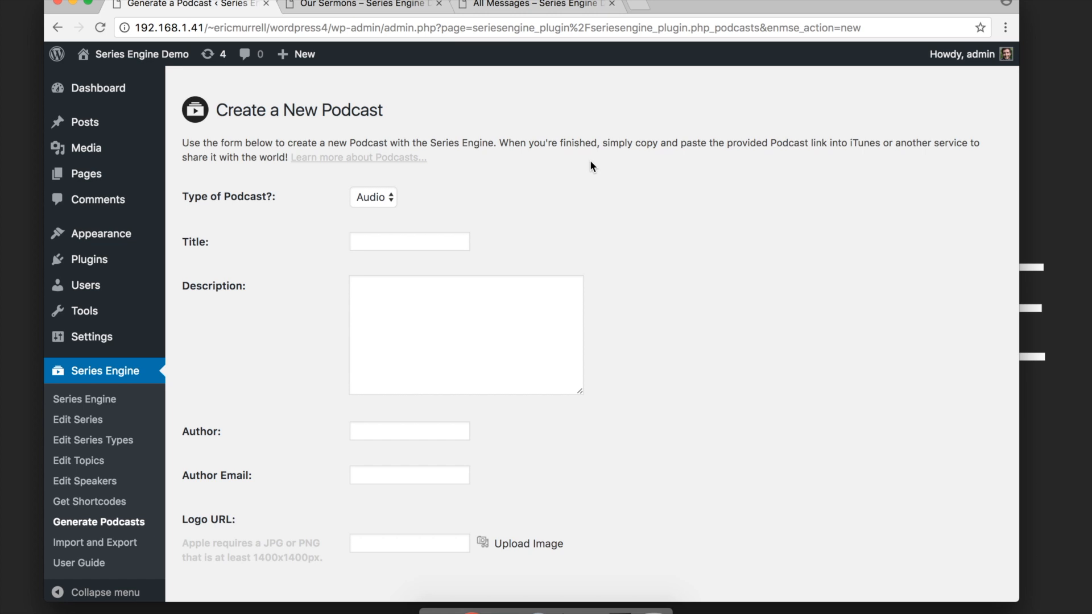
pyautogui.click(391, 197)
pyautogui.click(378, 209)
pyautogui.click(485, 206)
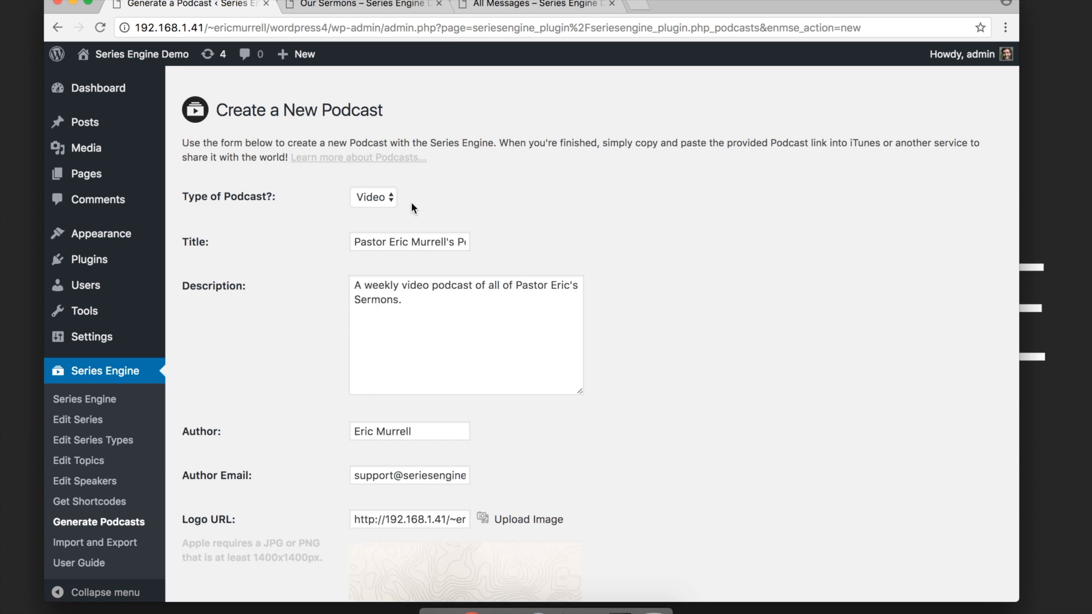
# - Set the podcast to display All Messages From a Speaker within All Series Types, choosing the podcast's author as the speaker
pyautogui.scroll(-4, 625, 259)
pyautogui.scroll(-10, 636, 261)
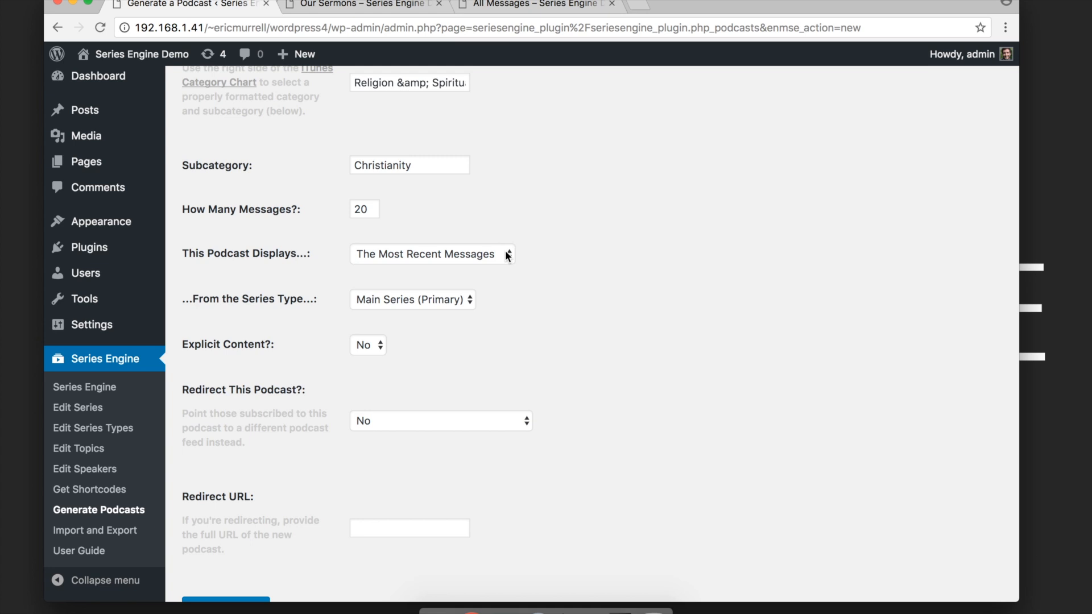
pyautogui.click(506, 251)
pyautogui.click(483, 297)
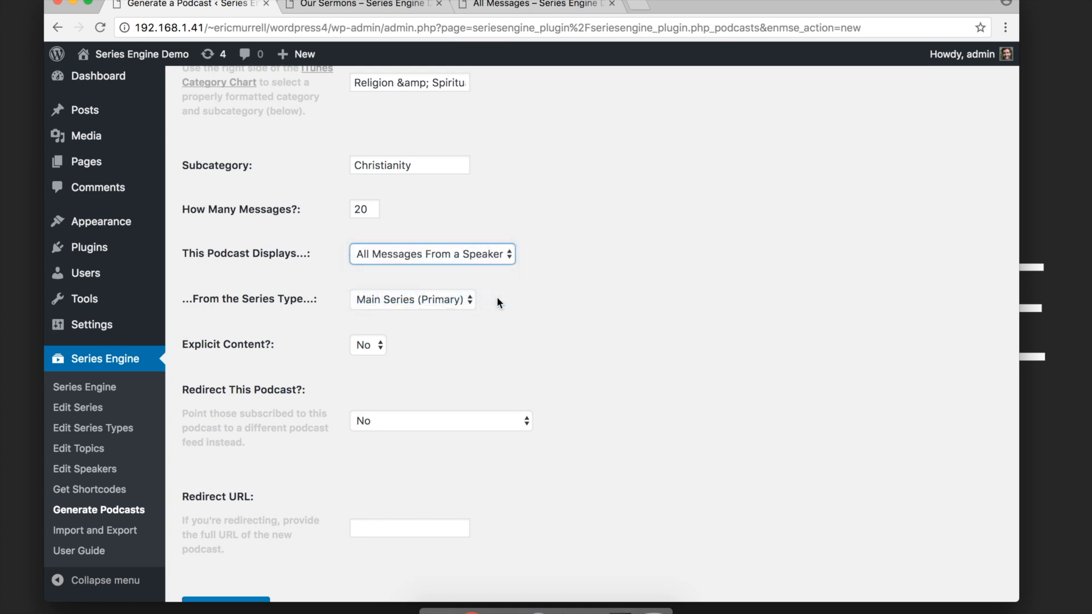
pyautogui.click(453, 304)
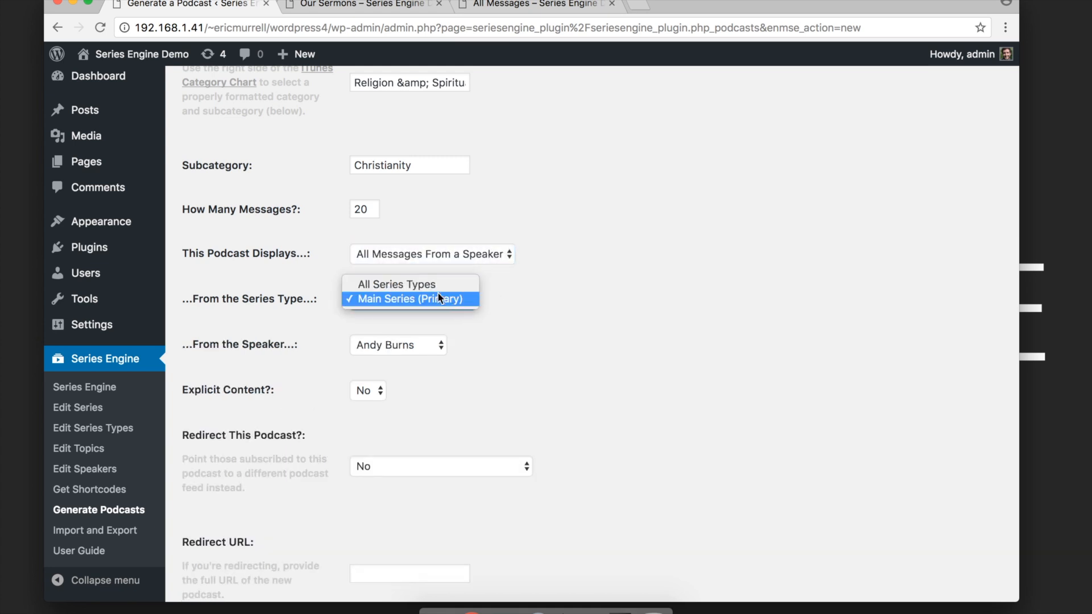
pyautogui.click(432, 286)
pyautogui.click(428, 346)
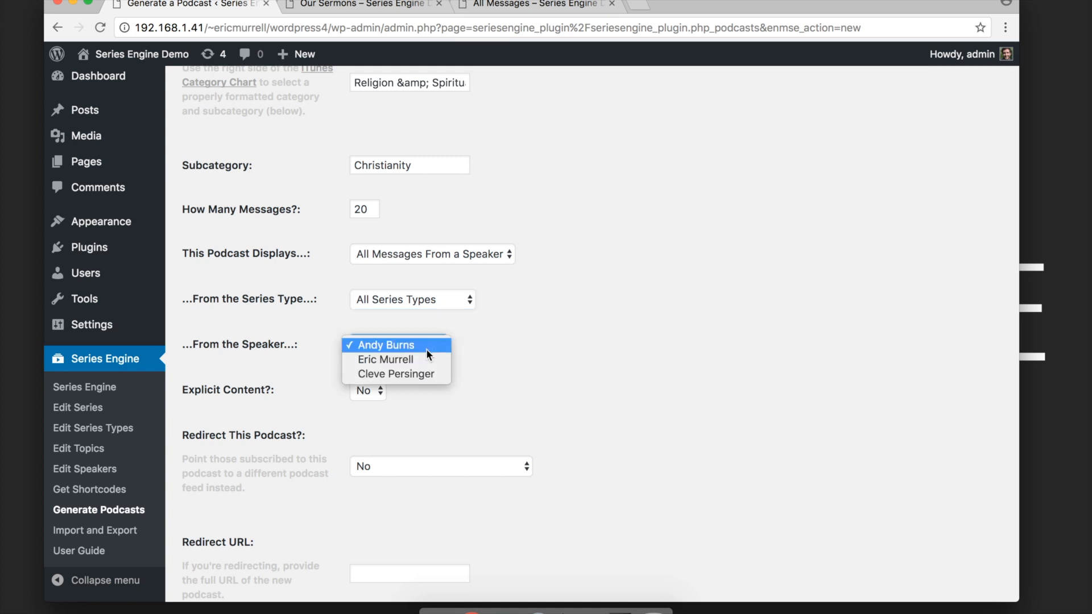
pyautogui.click(417, 357)
# - Create the video podcast and select its podcast link in the list
pyautogui.scroll(-5, 587, 357)
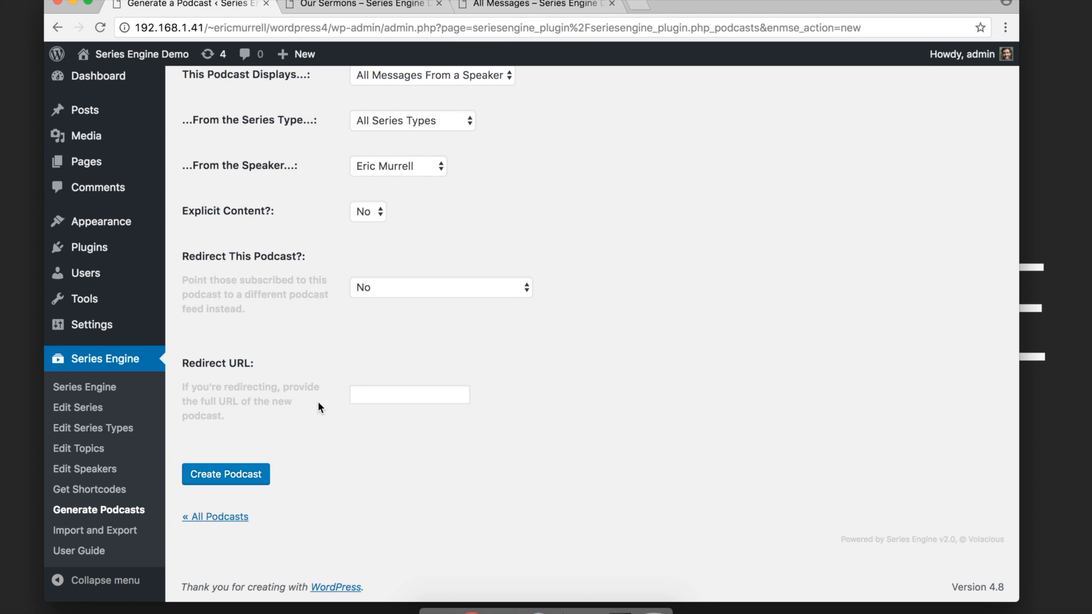
pyautogui.click(250, 475)
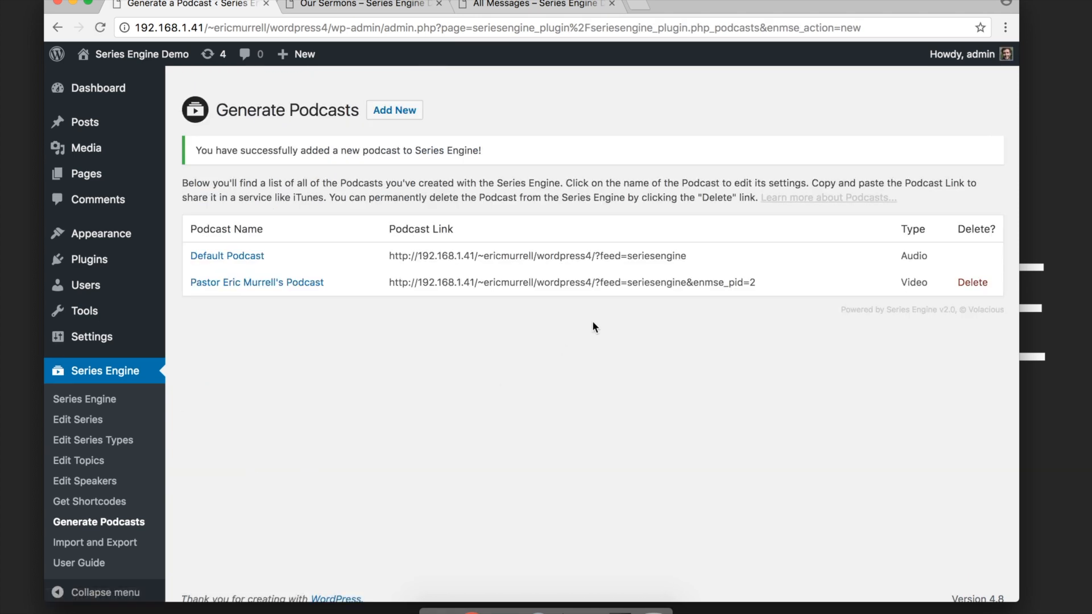
pyautogui.moveTo(757, 283); pyautogui.dragTo(372, 278)
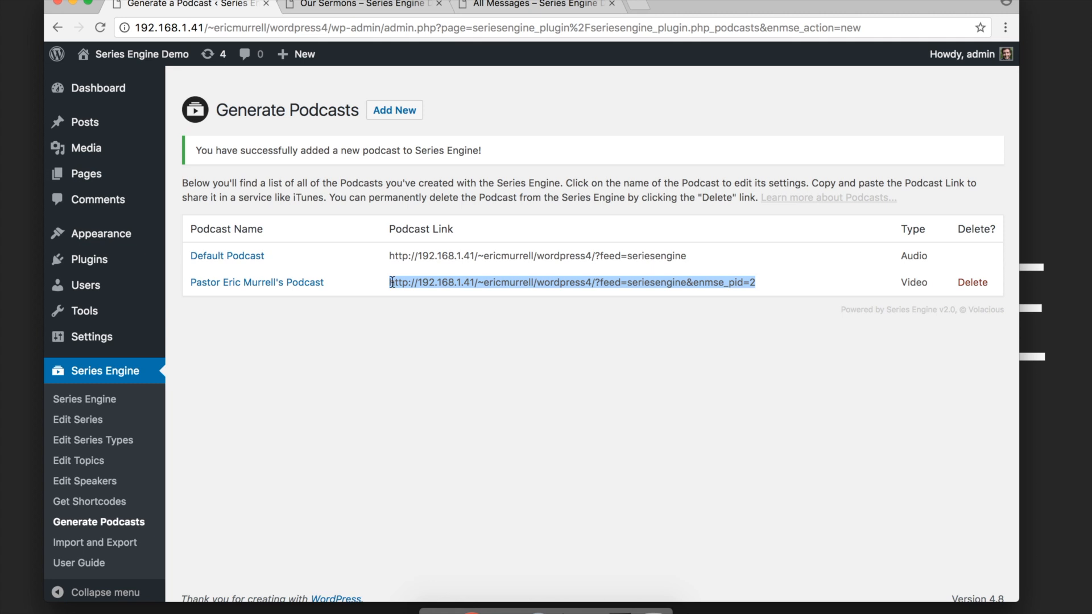
# - Open the Series Engine user guide and skim it from Getting Started through the Managing Series section
pyautogui.click(60, 563)
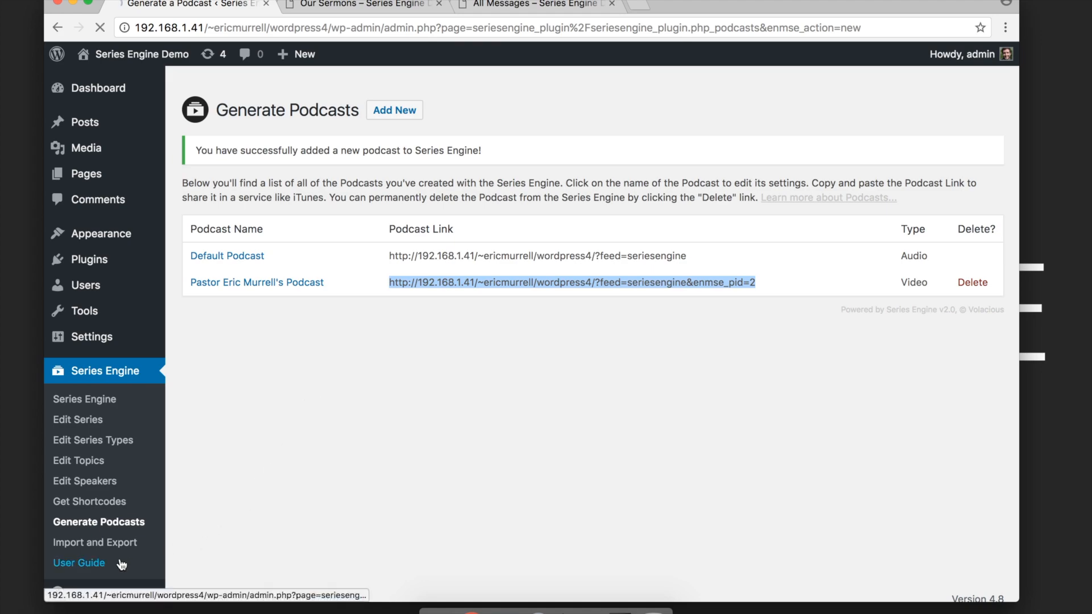
pyautogui.scroll(-20, 571, 378)
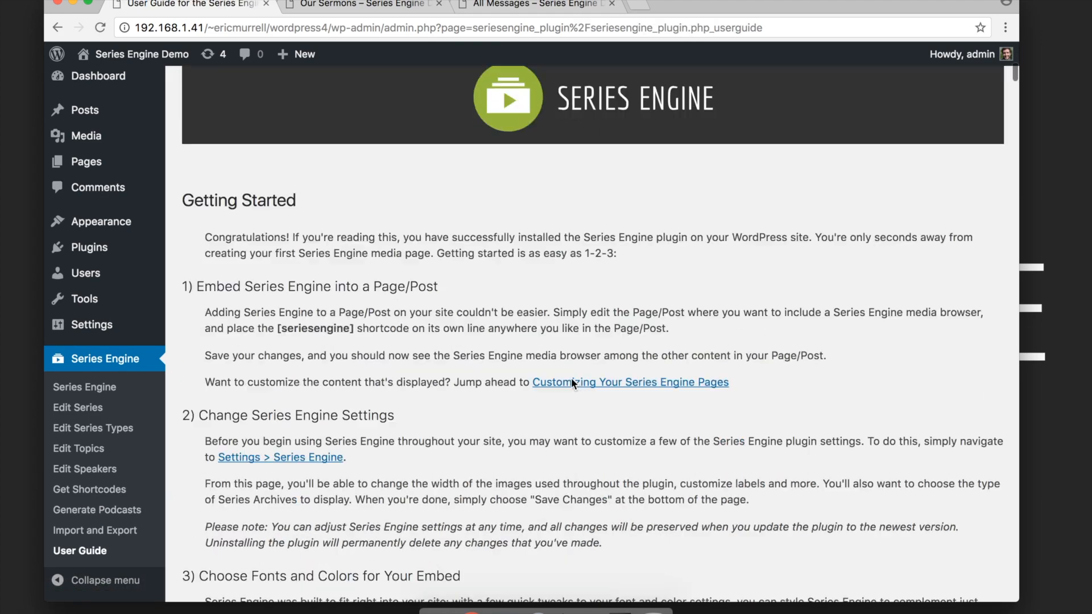
pyautogui.scroll(-20, 571, 382)
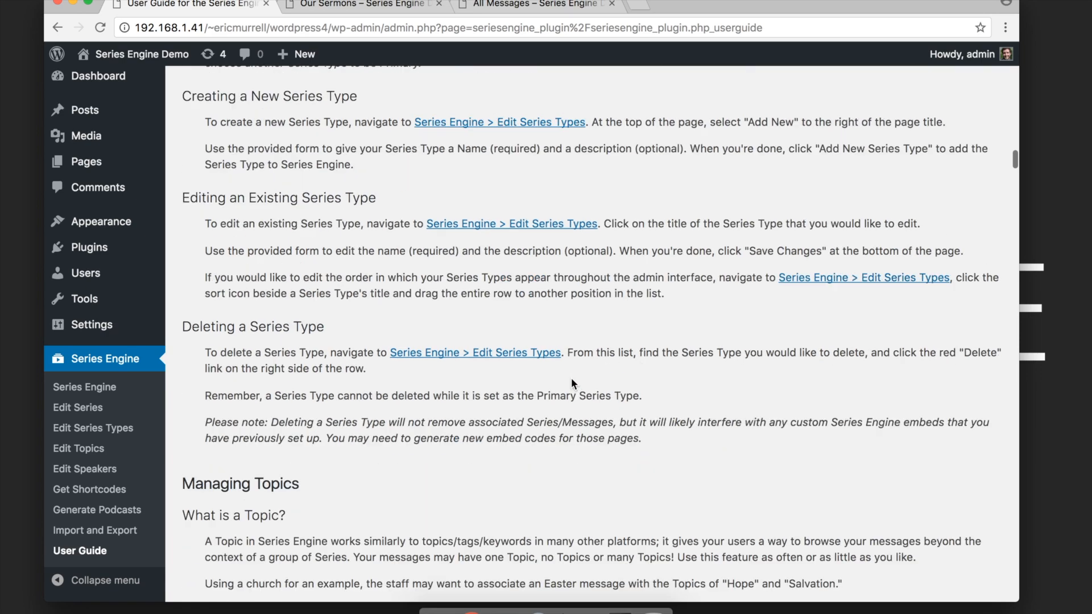
pyautogui.scroll(-3, 572, 383)
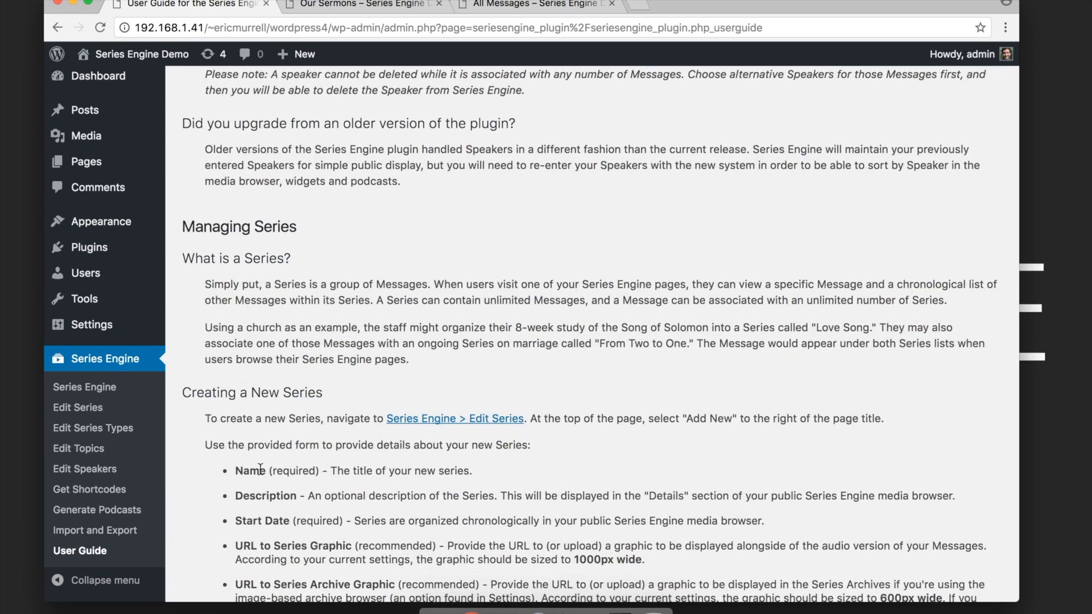
# - Export all Series Engine content, plus the styles and settings, as CSV files from the import and export page
pyautogui.click(94, 530)
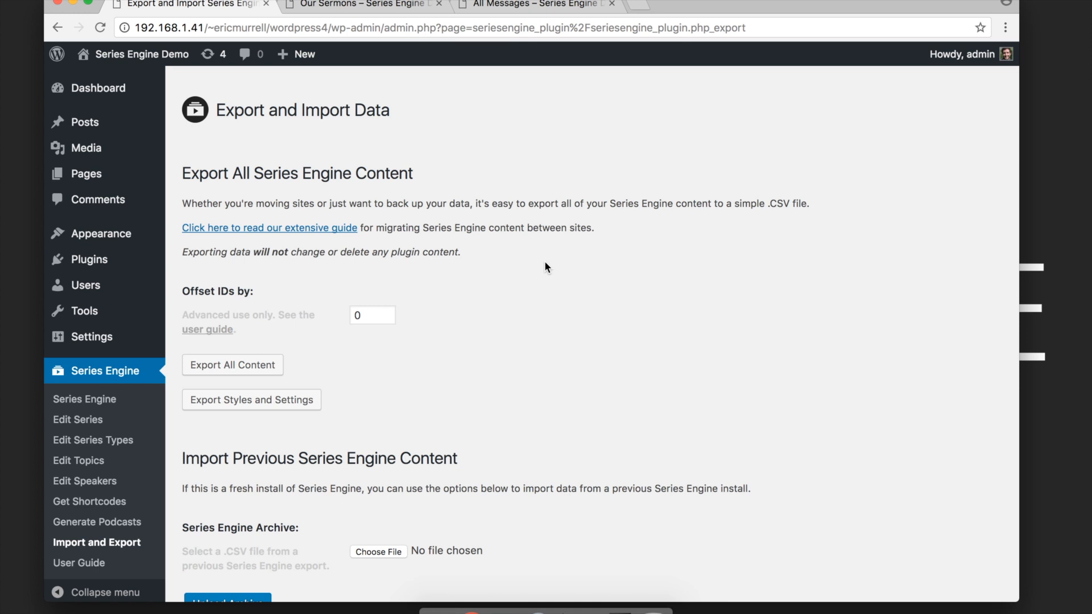
pyautogui.scroll(-2, 326, 285)
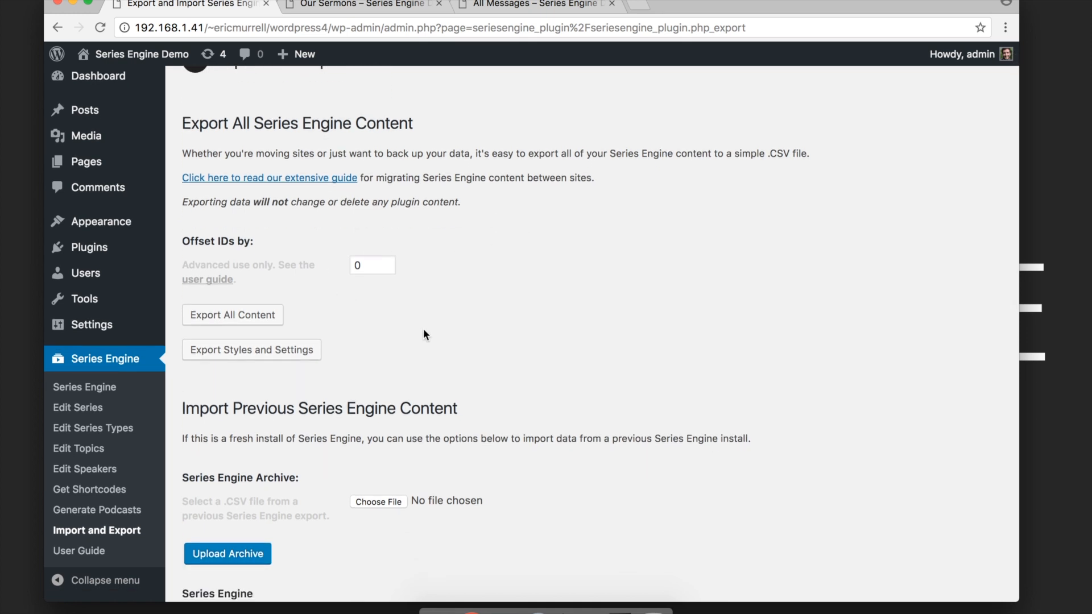
pyautogui.click(269, 322)
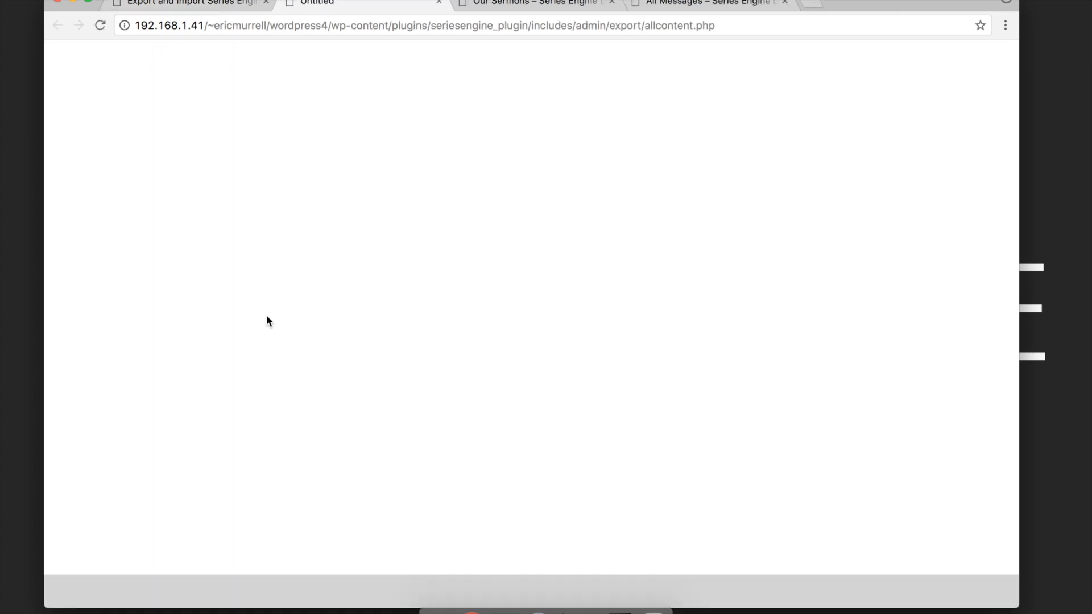
pyautogui.click(293, 350)
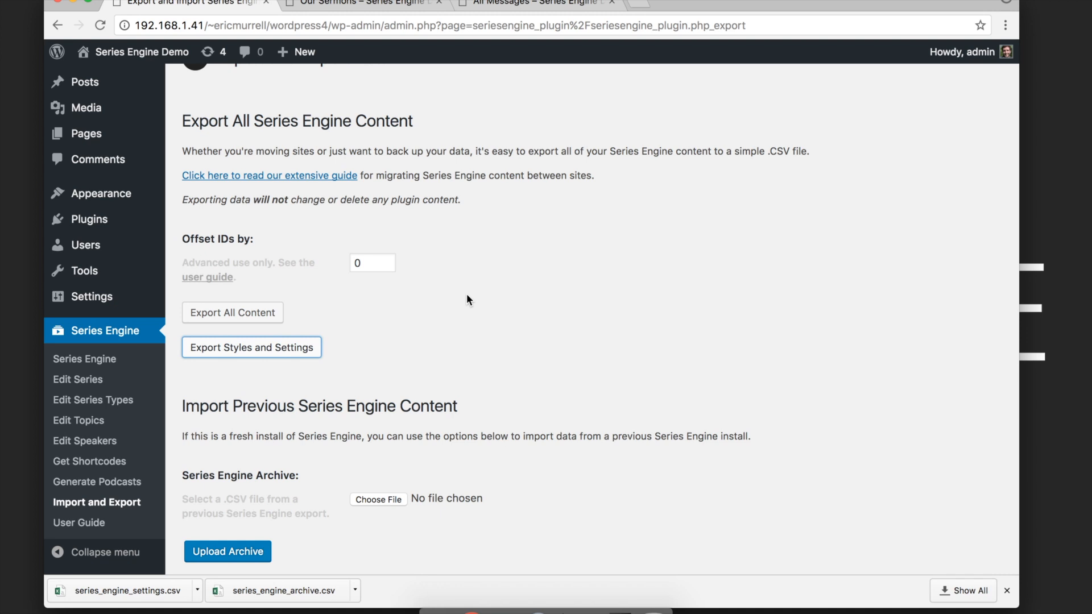
# - Review the options for importing a previous Series Engine archive or styles/settings and for bulk uploading content
pyautogui.scroll(-1, 455, 300)
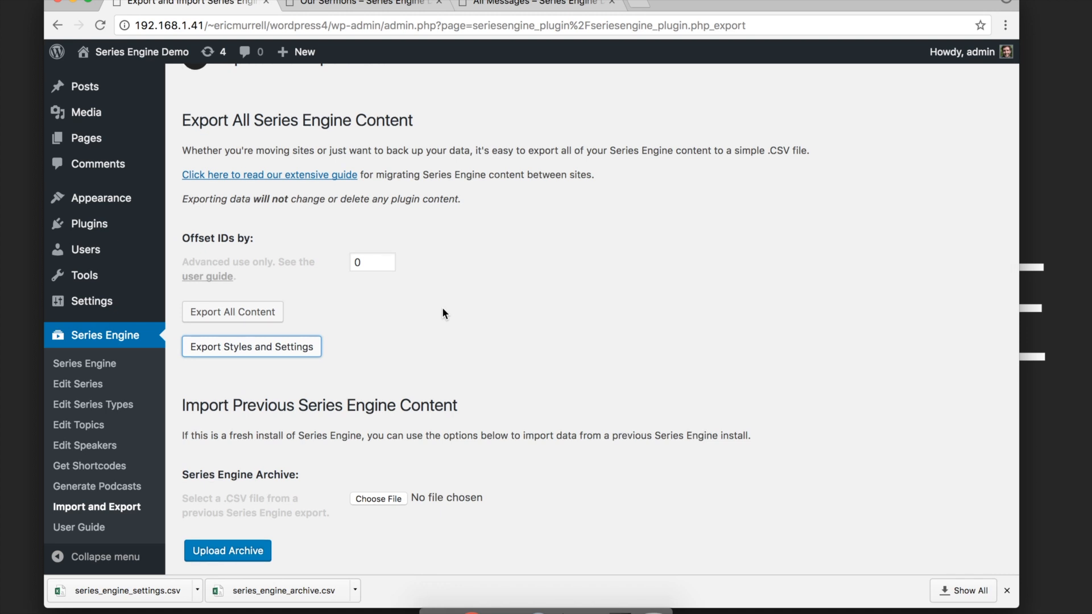
pyautogui.scroll(-6, 443, 310)
pyautogui.scroll(-3, 444, 313)
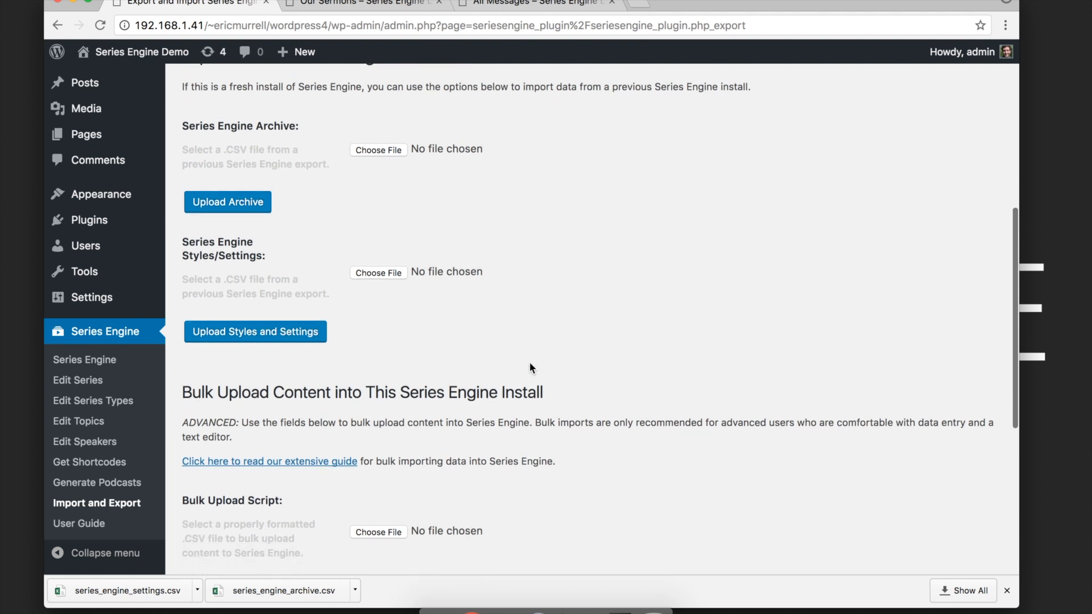